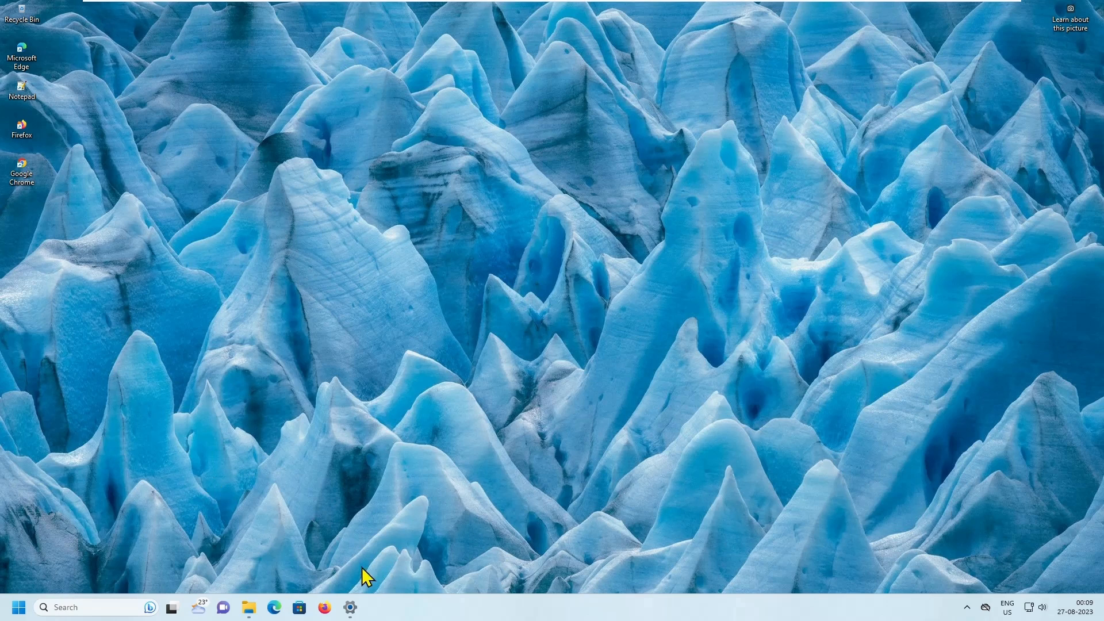
- Check the Windows Update status in Settings, then minimize the Settings window
{"action": "left_click", "coordinate": [350, 608]}
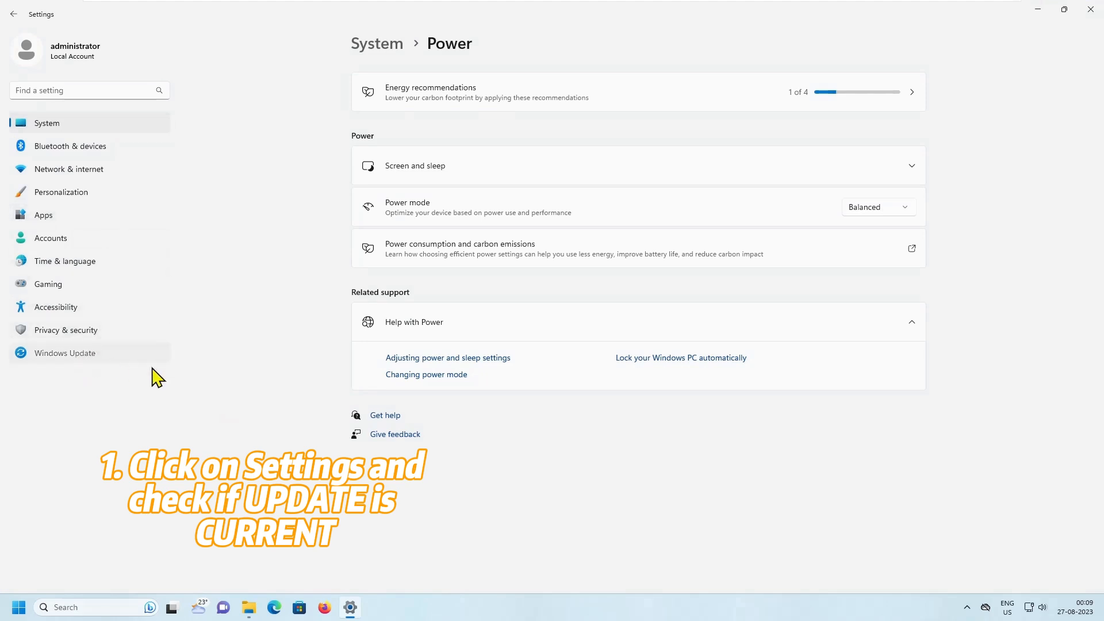
{"action": "left_click", "coordinate": [130, 358]}
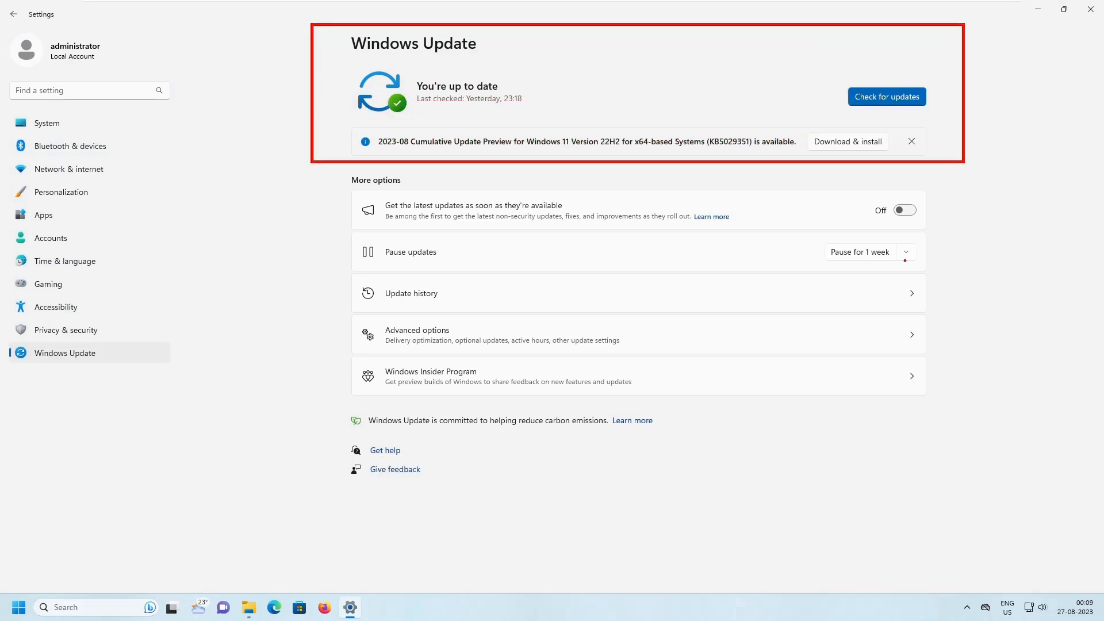
{"action": "left_click", "coordinate": [1038, 12]}
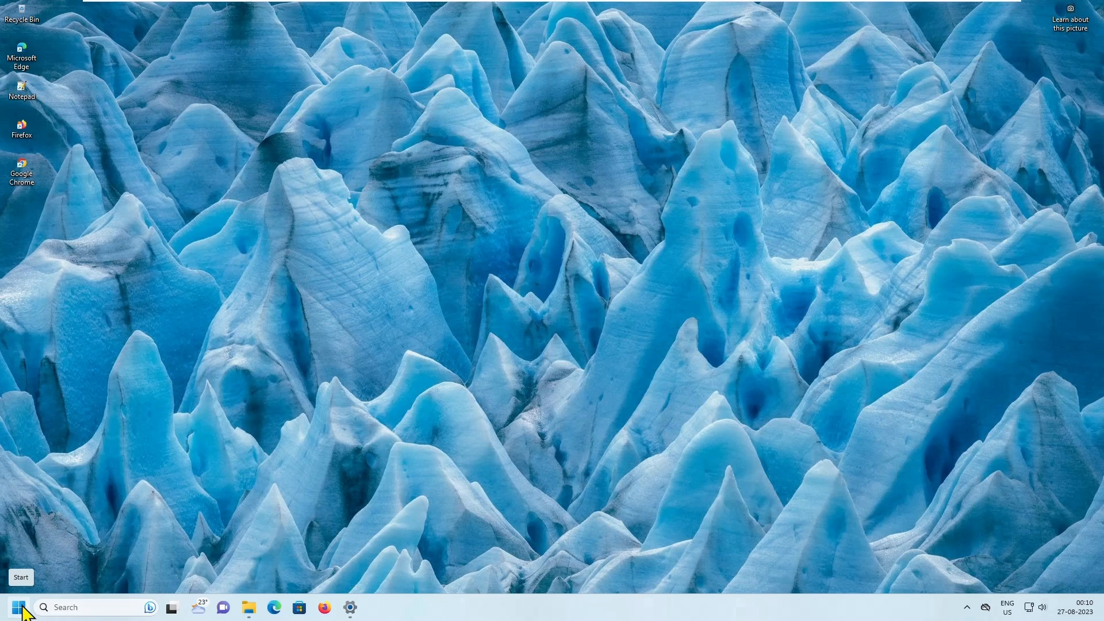
- Check the free space of the system drive in File Explorer's This PC view
{"action": "left_click", "coordinate": [251, 606]}
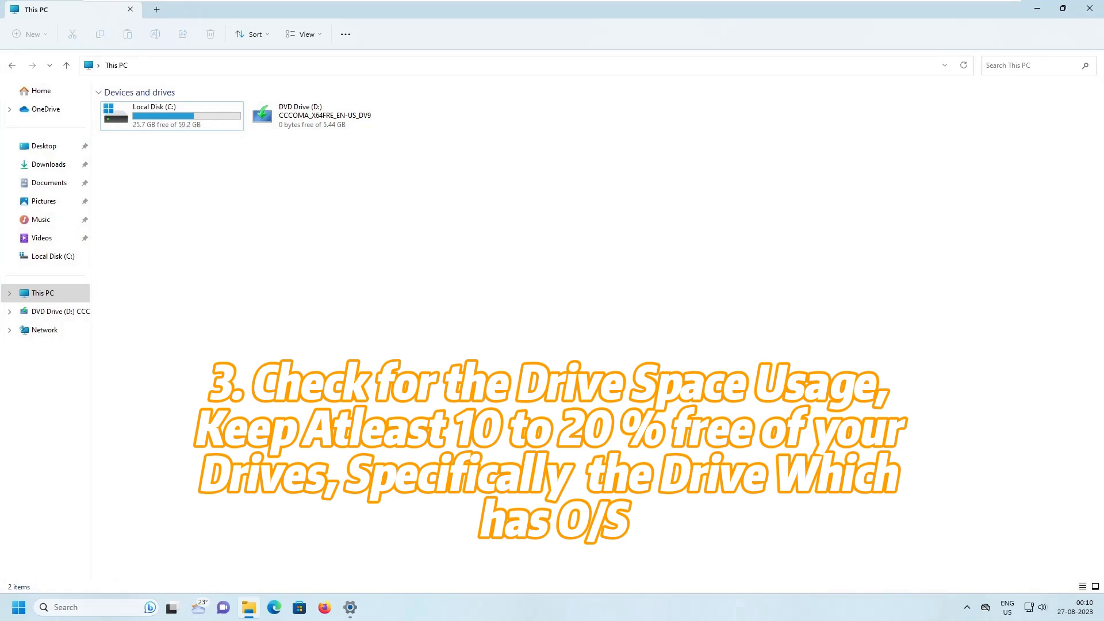
{"action": "left_click_drag", "start_coordinate": [86, 79], "coordinate": [404, 156]}
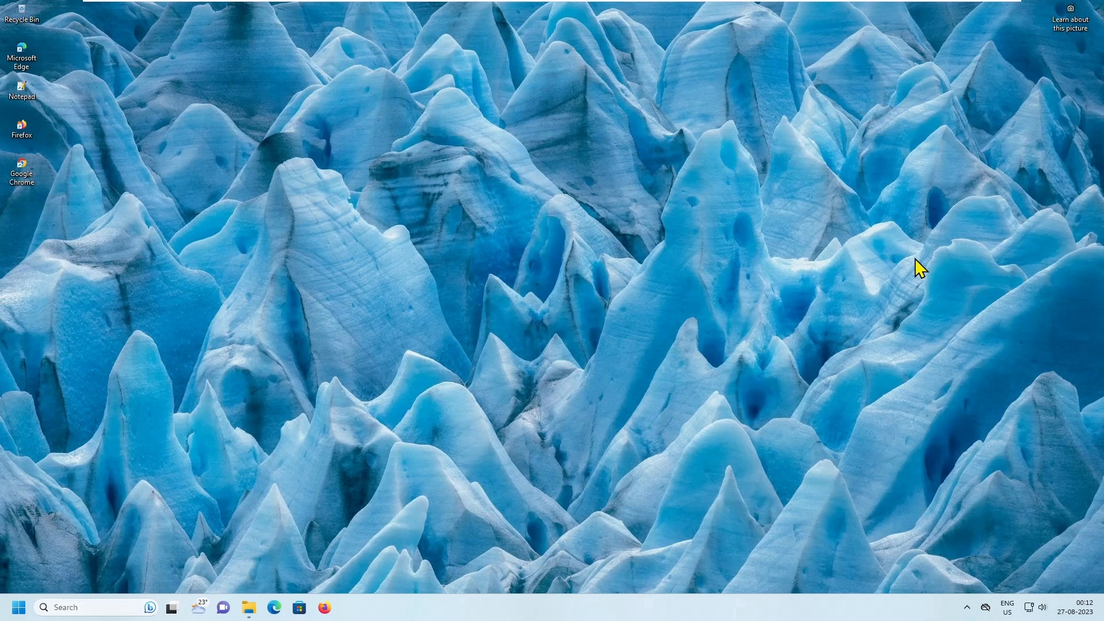
- Open the Power page of the System settings and display the available Power mode choices
{"action": "key", "text": "super+r"}
{"action": "key", "text": "super+i"}
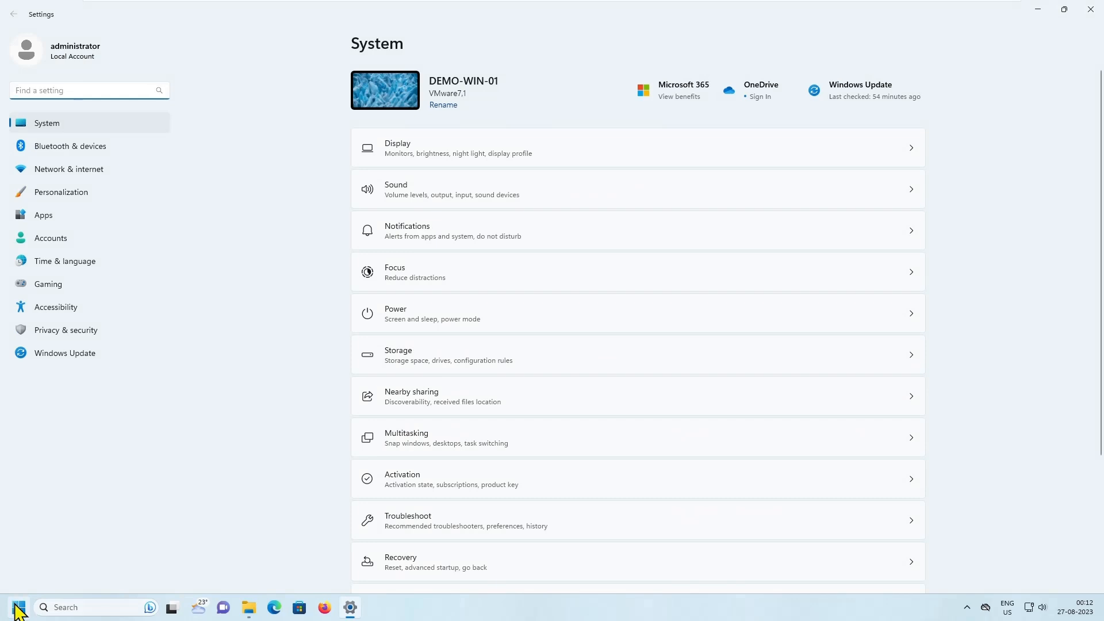
{"action": "left_click", "coordinate": [17, 607]}
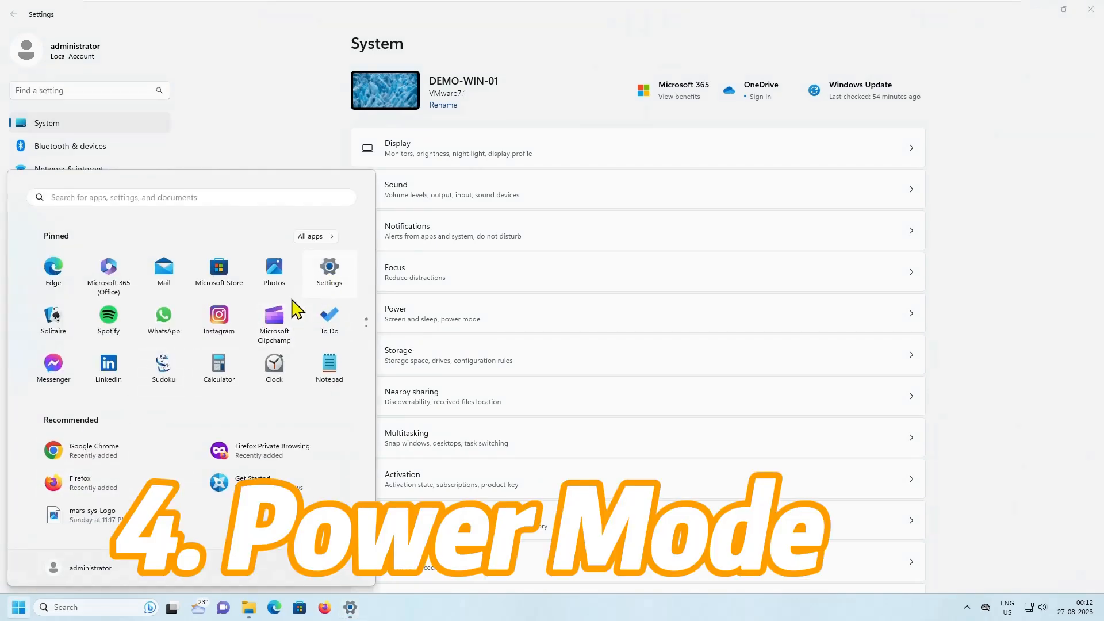
{"action": "left_click", "coordinate": [19, 606]}
{"action": "left_click", "coordinate": [19, 606]}
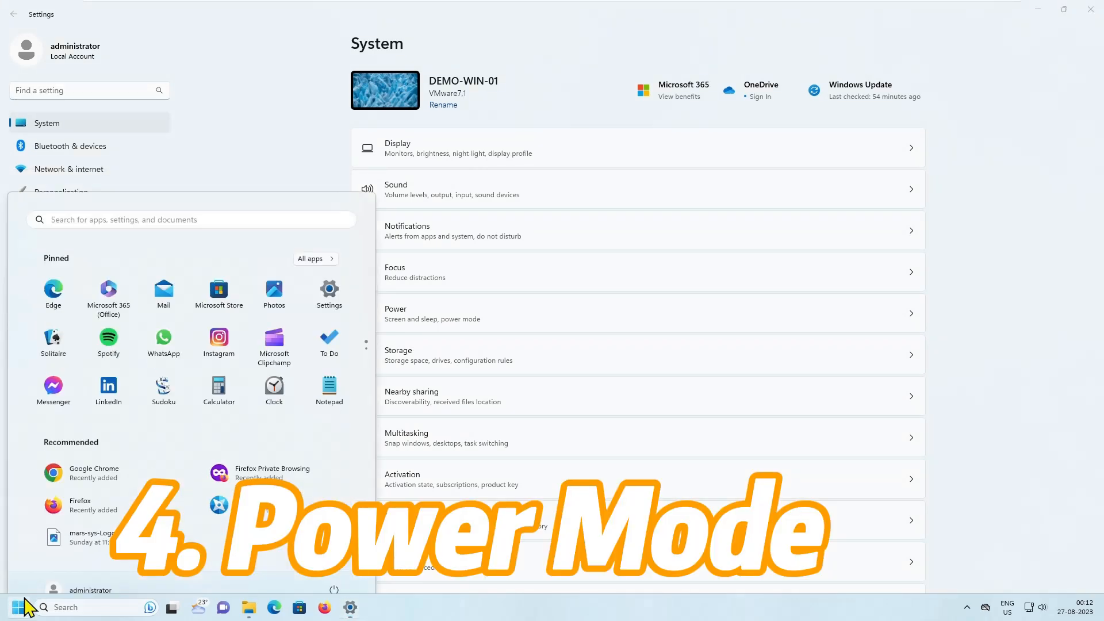
{"action": "left_click", "coordinate": [334, 265]}
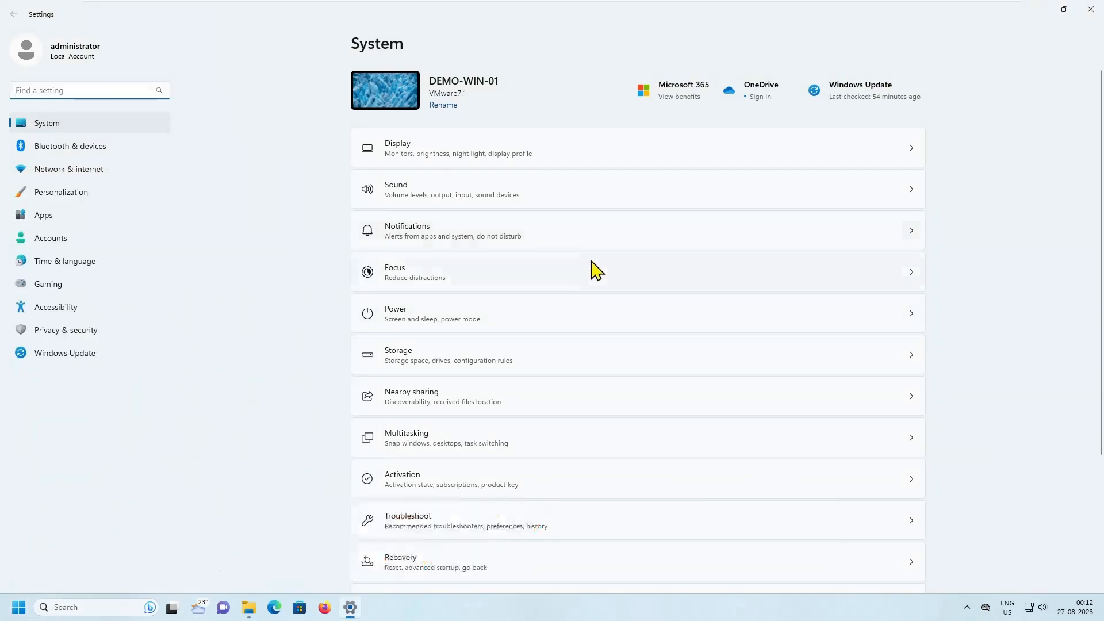
{"action": "left_click", "coordinate": [694, 312]}
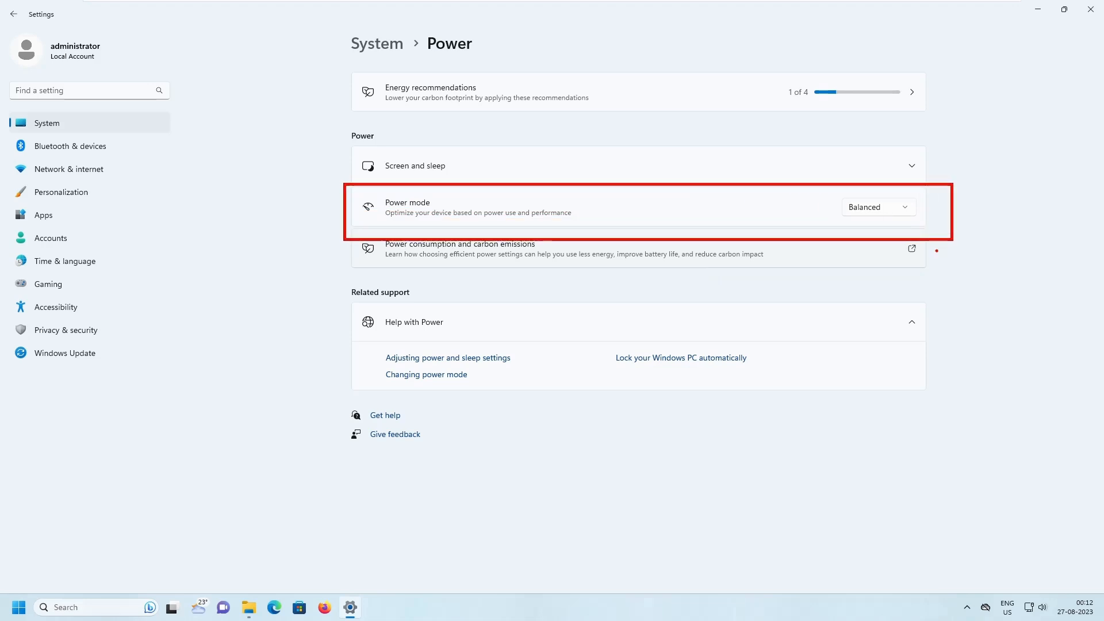
{"action": "left_click", "coordinate": [901, 209]}
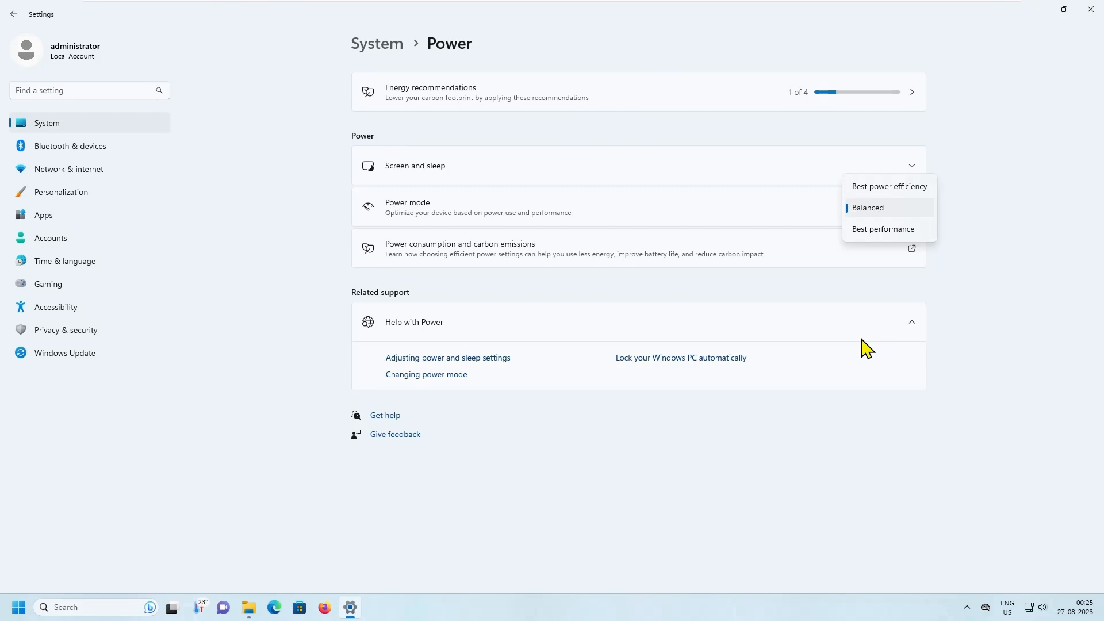
- Open Task Manager and show the list of startup apps
{"action": "right_click", "coordinate": [575, 608]}
{"action": "left_click", "coordinate": [612, 564]}
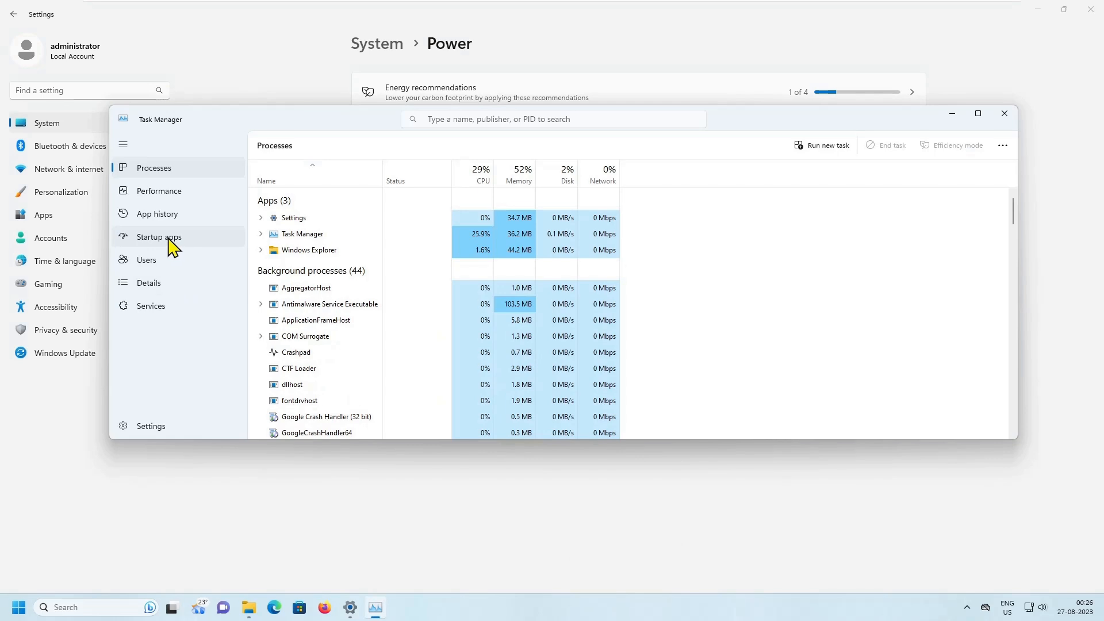
{"action": "left_click", "coordinate": [171, 244]}
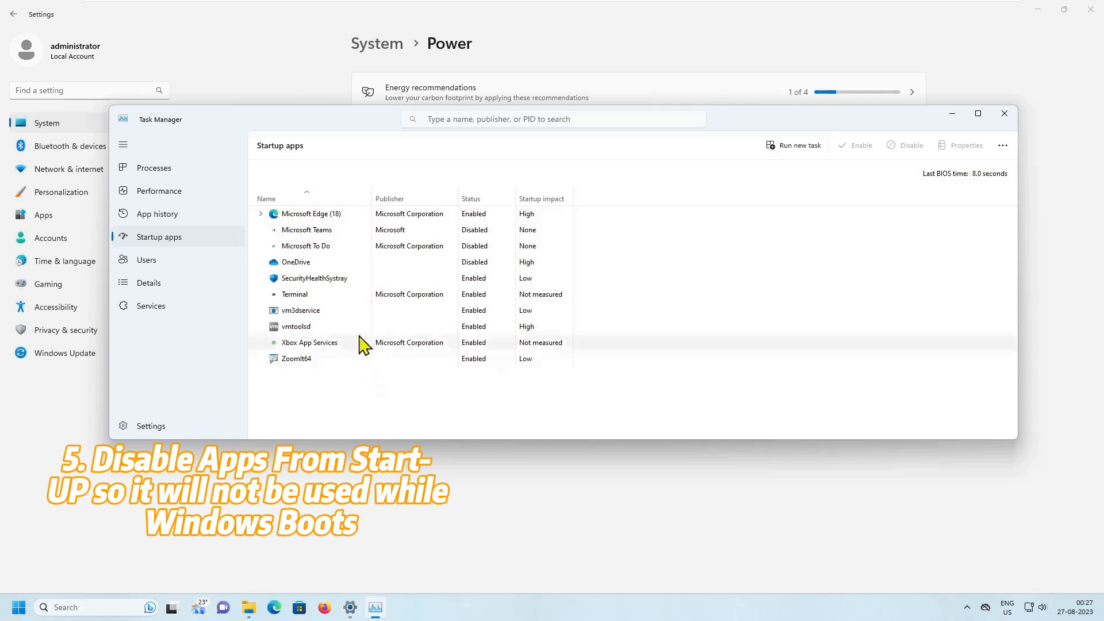
- Disable Microsoft Edge in the startup apps list
{"action": "right_click", "coordinate": [326, 216]}
{"action": "key", "text": "XF86AudioLowerVolume"}
{"action": "key", "text": "ctrl+2"}
{"action": "left_click_drag", "start_coordinate": [328, 214], "coordinate": [388, 244]}
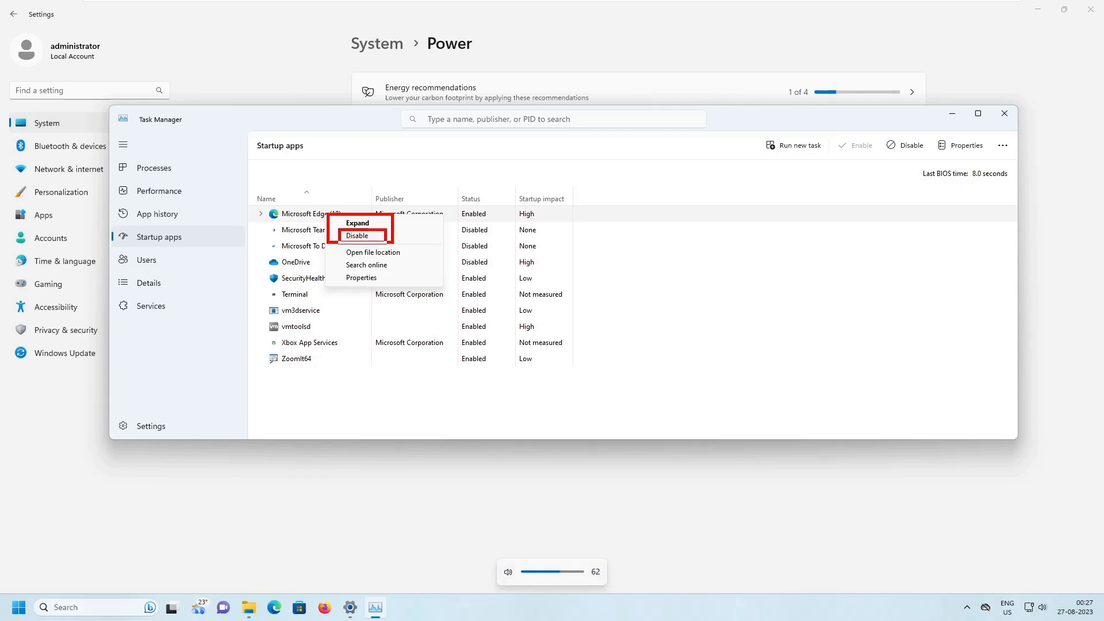
{"action": "key", "text": "Escape"}
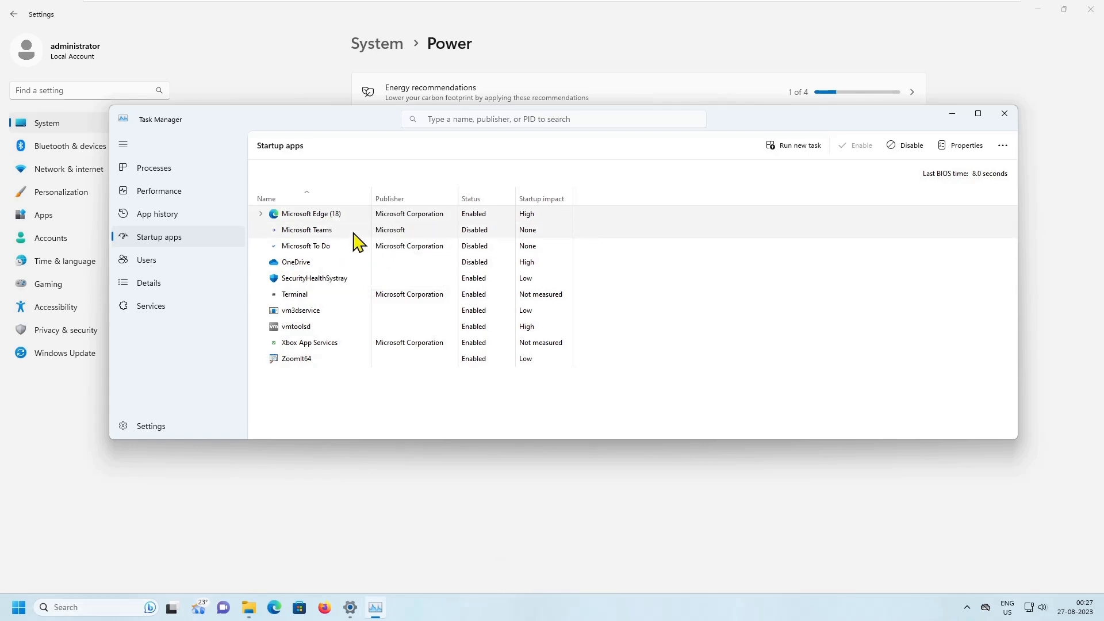
{"action": "right_click", "coordinate": [337, 213]}
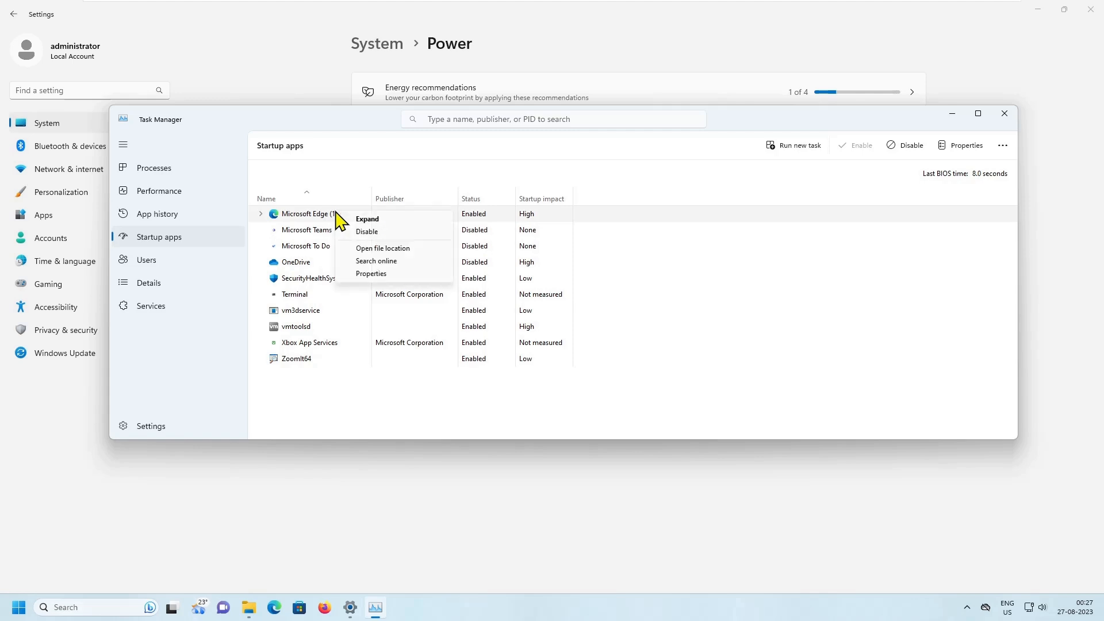
{"action": "left_click", "coordinate": [374, 233]}
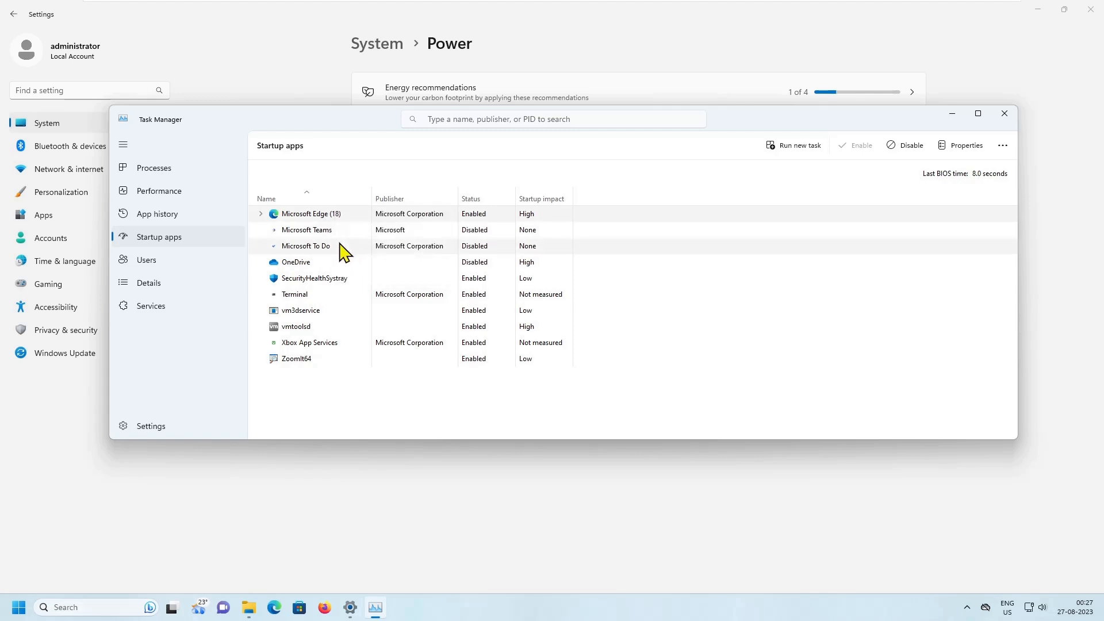
- Enable Microsoft Teams as a startup app and disable it again
{"action": "right_click", "coordinate": [318, 234]}
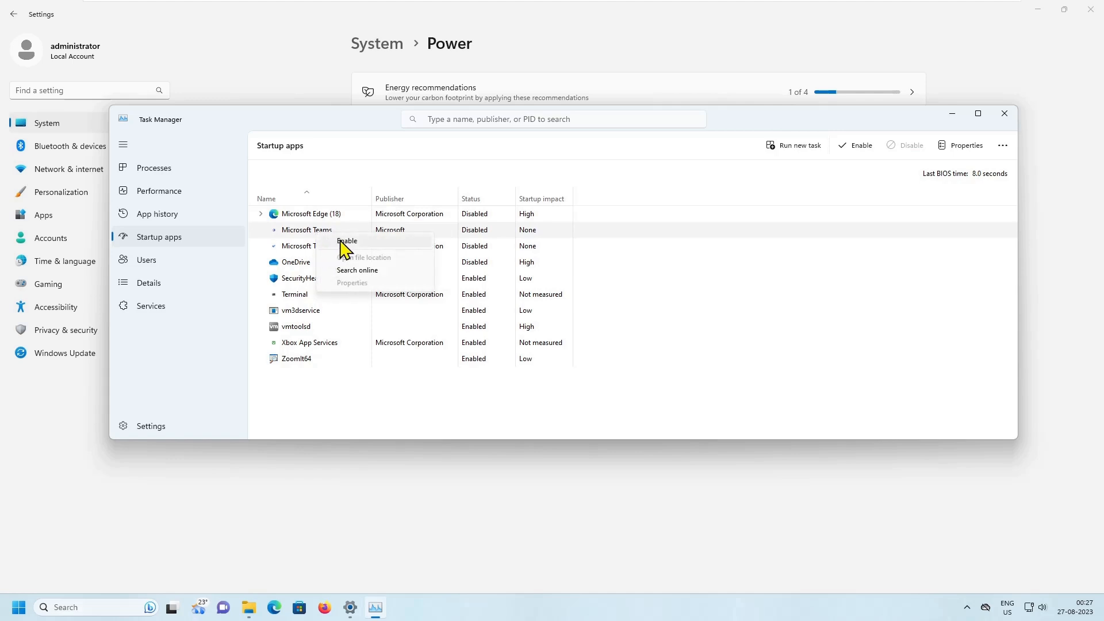
{"action": "left_click", "coordinate": [344, 240]}
{"action": "right_click", "coordinate": [322, 234]}
{"action": "left_click", "coordinate": [351, 237]}
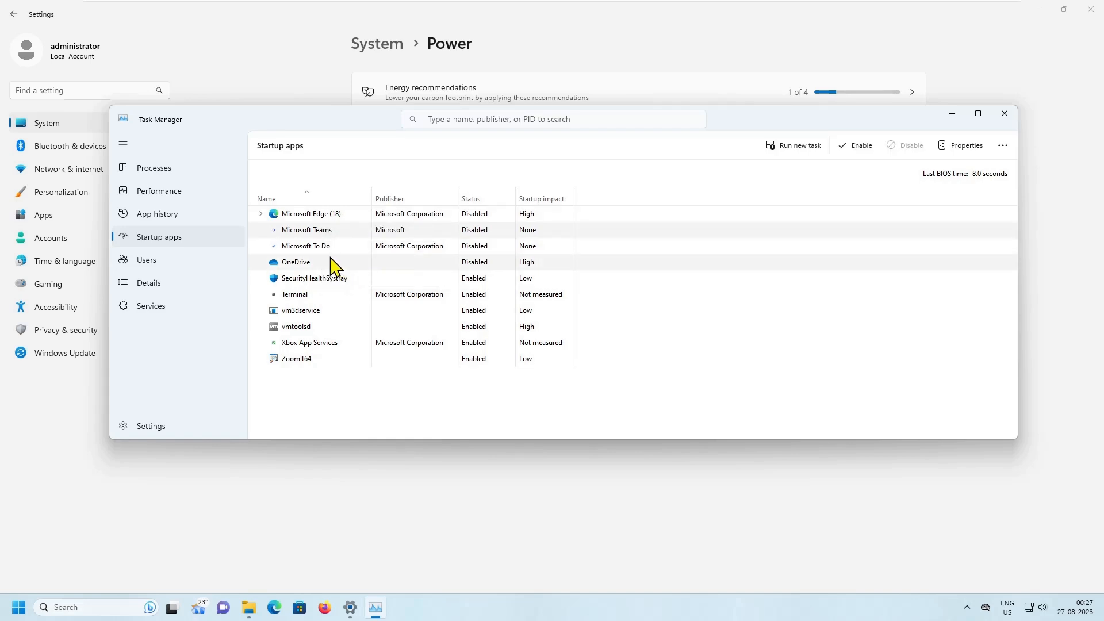
- Enable OneDrive as a startup app, disable it again, and view the startup options of SecurityHealthSystray
{"action": "right_click", "coordinate": [304, 263]}
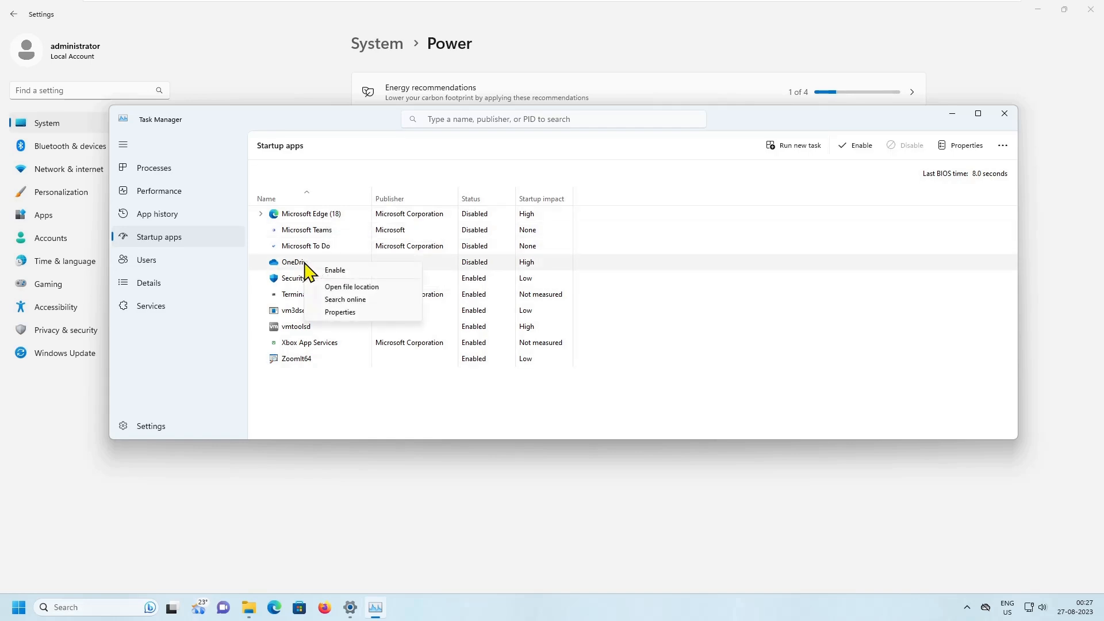
{"action": "left_click", "coordinate": [337, 270]}
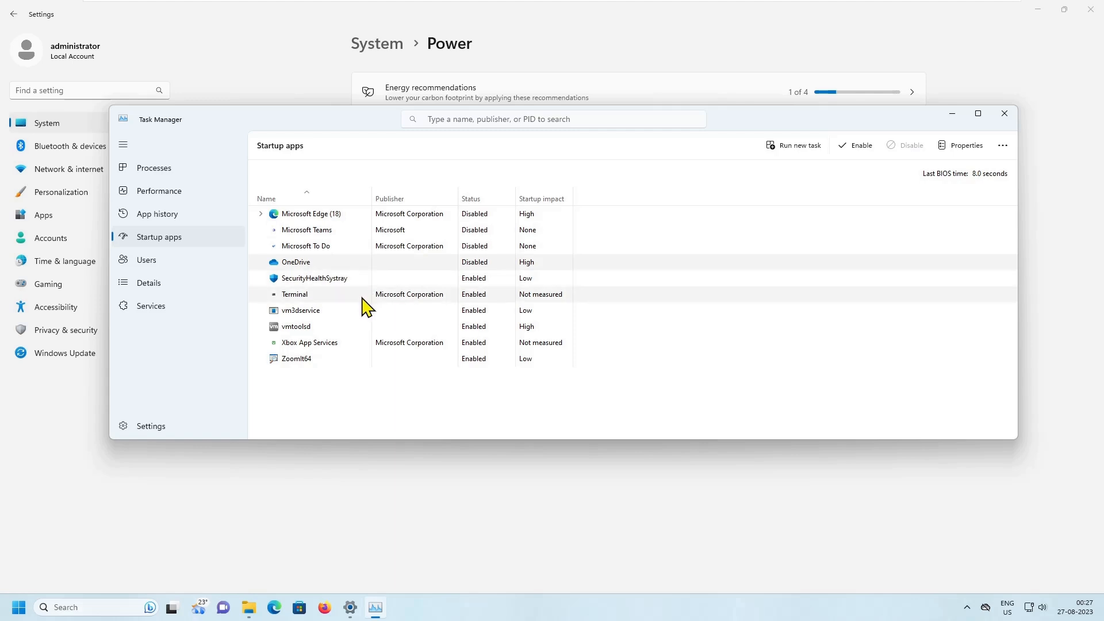
{"action": "right_click", "coordinate": [311, 263]}
{"action": "left_click", "coordinate": [337, 272]}
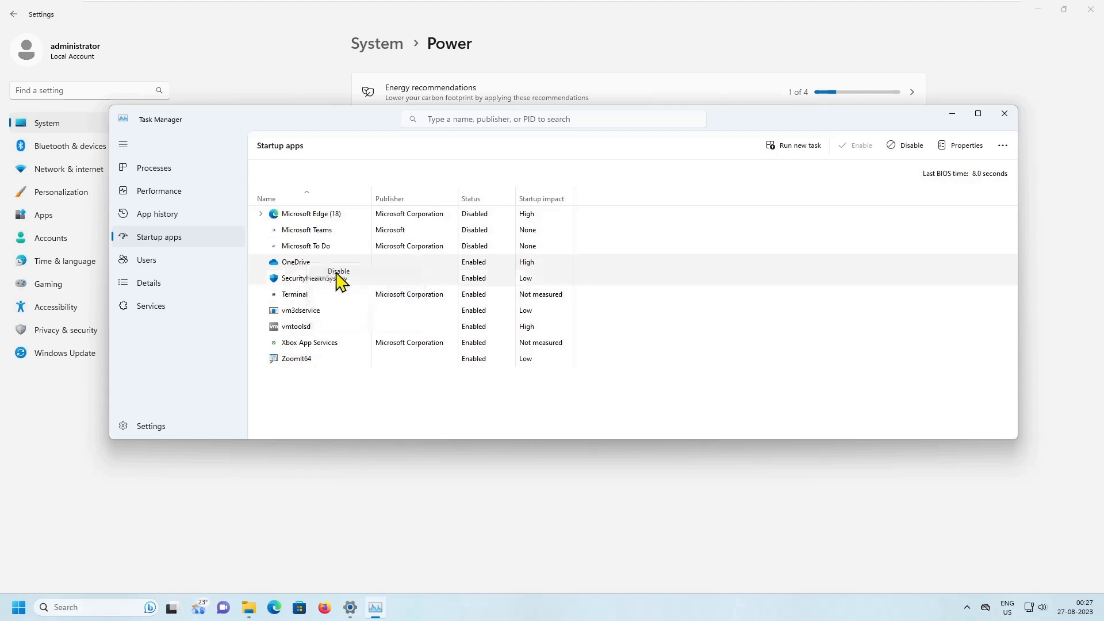
{"action": "right_click", "coordinate": [336, 281]}
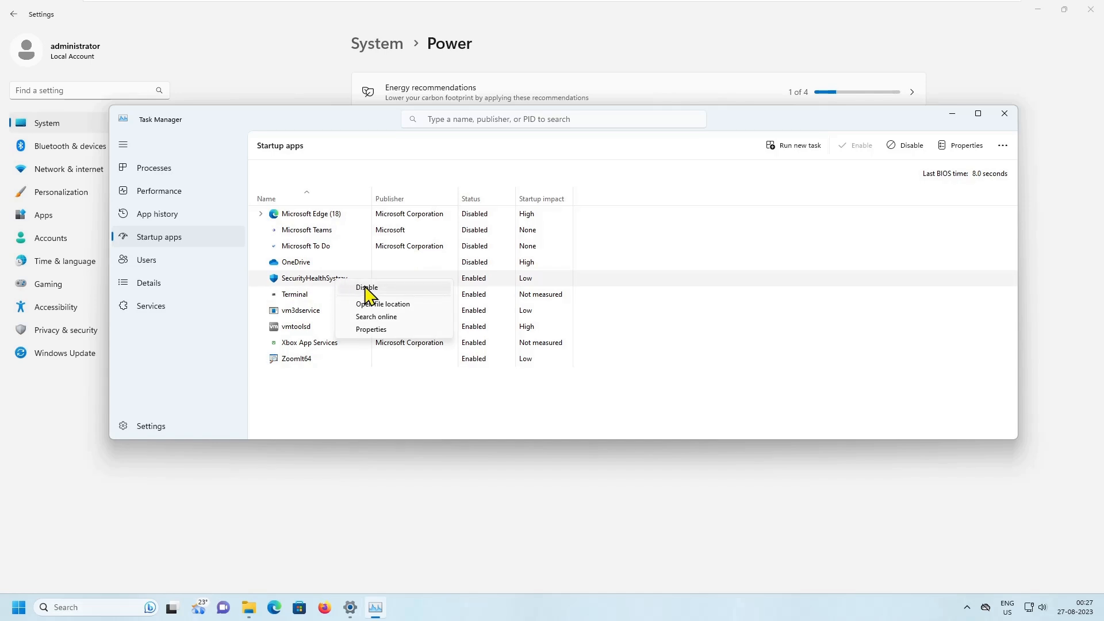
{"action": "left_click", "coordinate": [321, 286]}
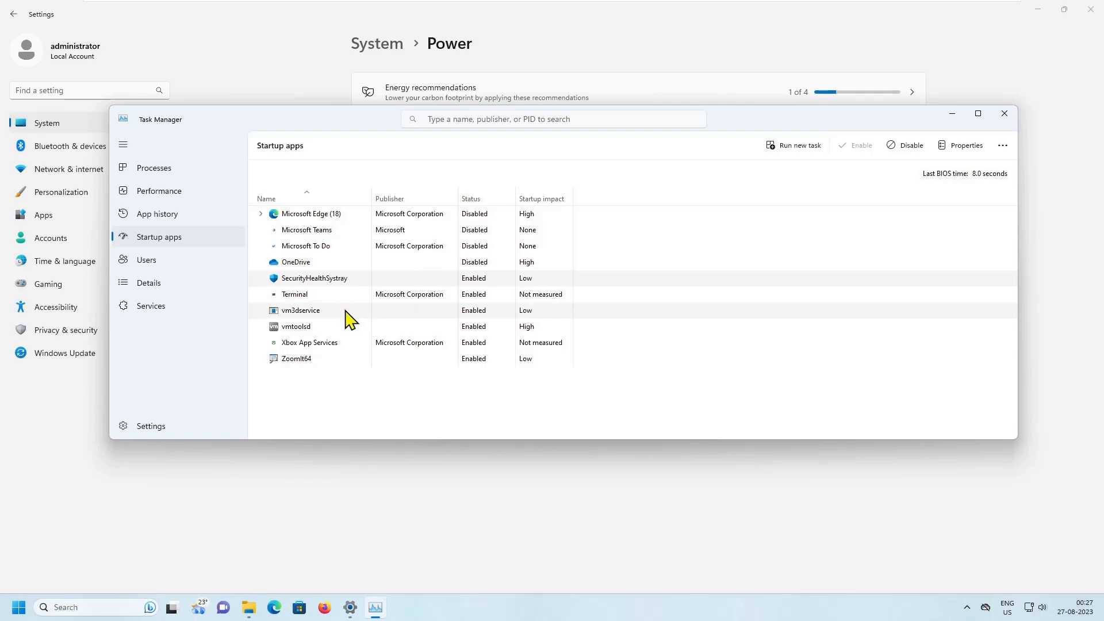
- Disable Xbox App Services in the startup apps list
{"action": "right_click", "coordinate": [326, 343]}
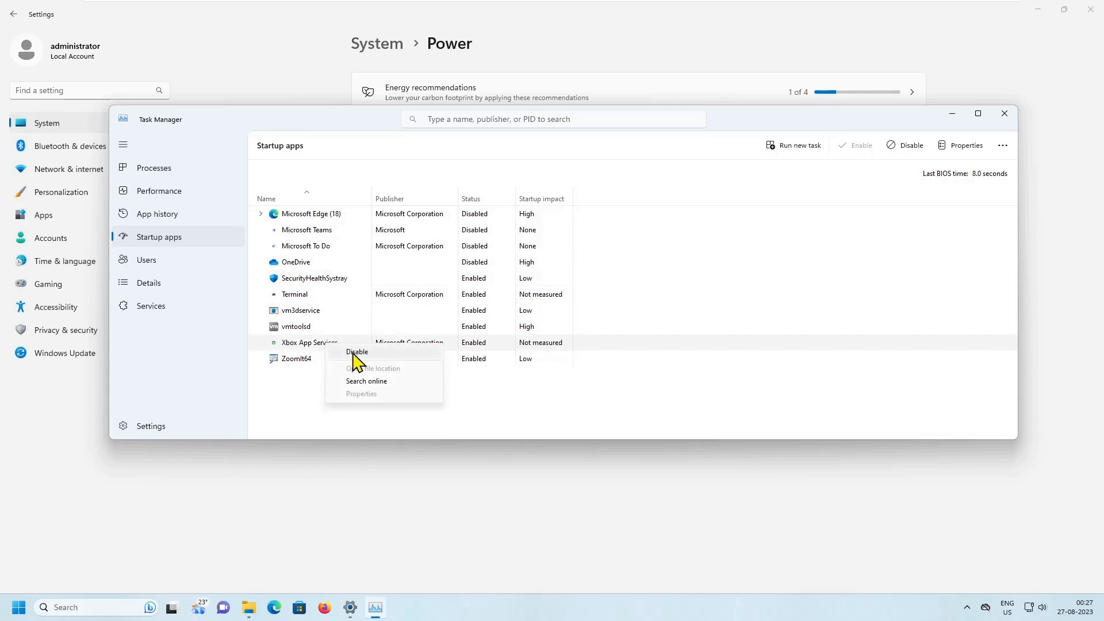
{"action": "left_click_drag", "start_coordinate": [265, 337], "coordinate": [383, 361]}
{"action": "key", "text": "Escape"}
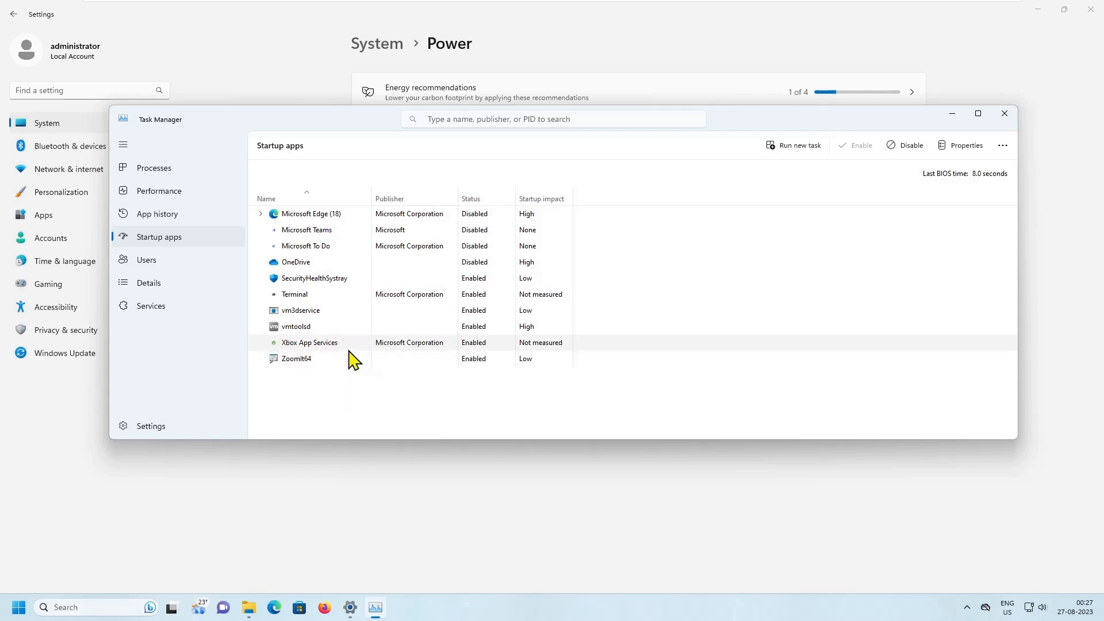
{"action": "right_click", "coordinate": [324, 345]}
{"action": "left_click", "coordinate": [342, 351]}
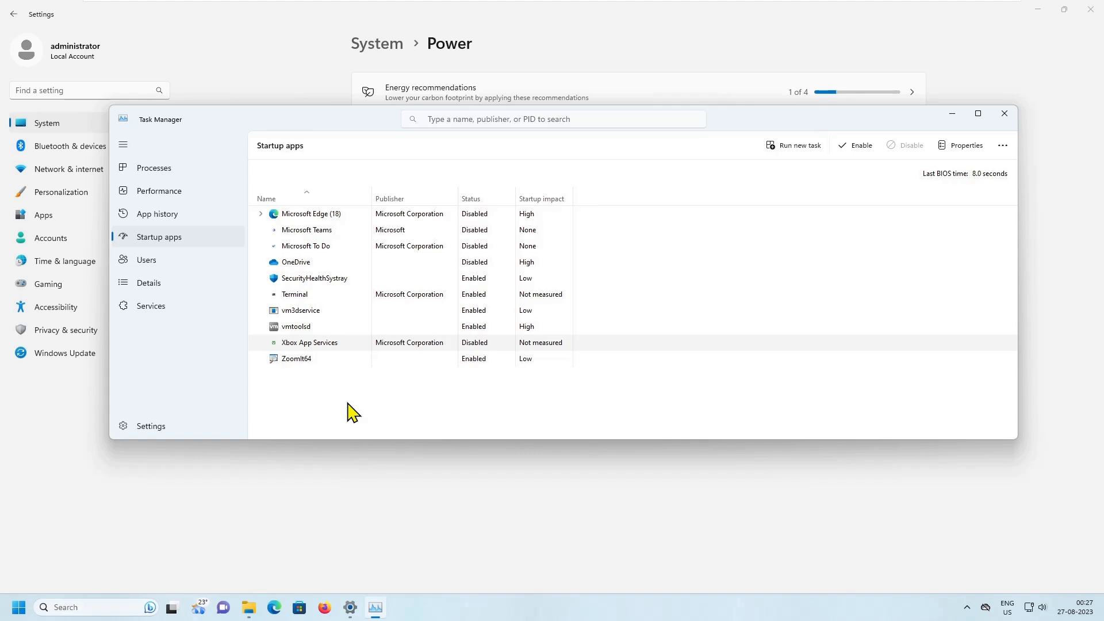
{"action": "key", "text": "ctrl+2"}
{"action": "key", "text": "Escape"}
{"action": "right_click", "coordinate": [310, 343]}
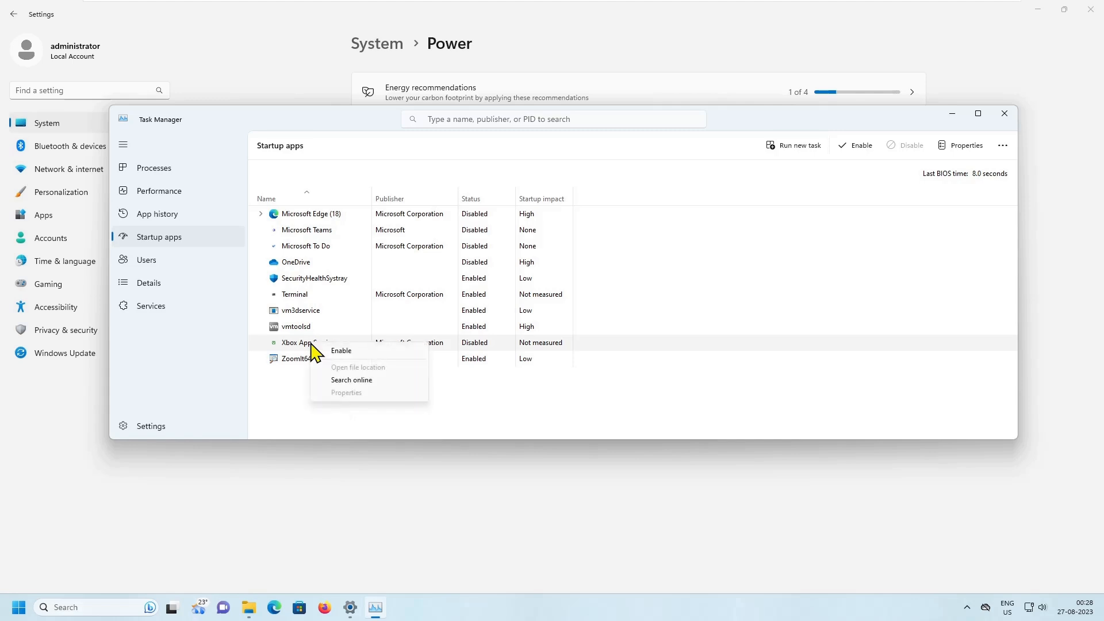
{"action": "key", "text": "ctrl+2"}
{"action": "left_click_drag", "start_coordinate": [309, 337], "coordinate": [378, 361]}
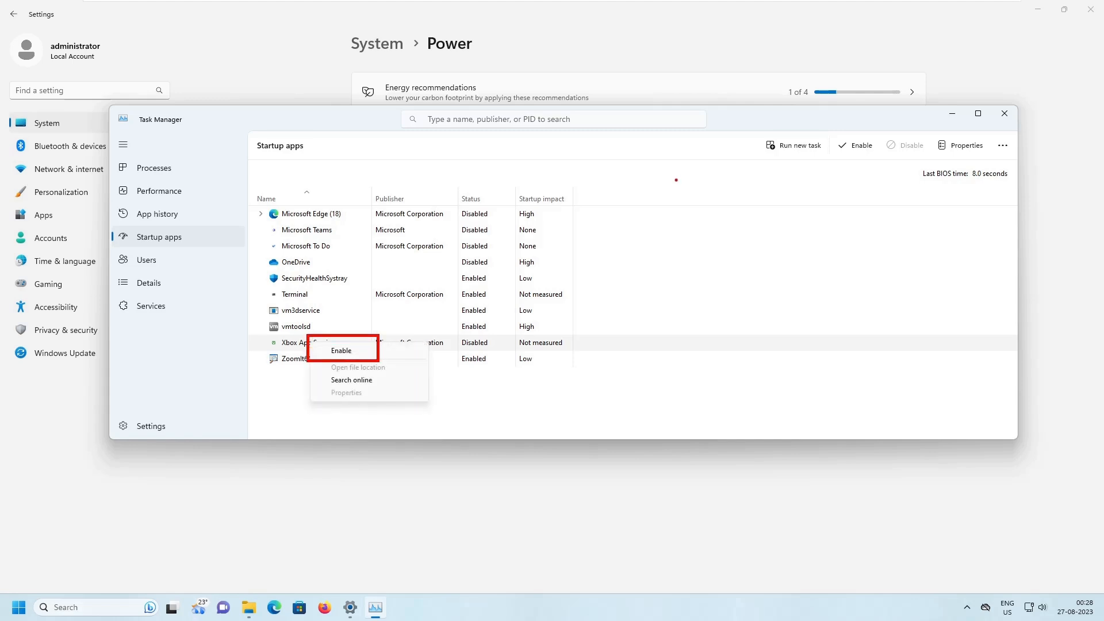
{"action": "left_click_drag", "start_coordinate": [824, 122], "coordinate": [899, 167]}
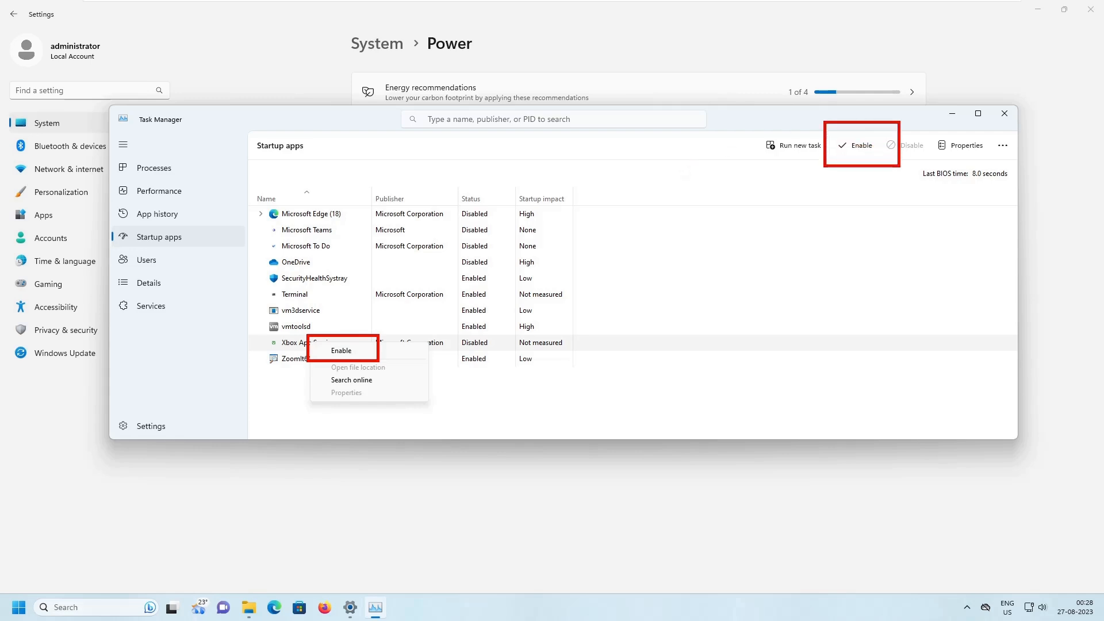
{"action": "key", "text": "Escape"}
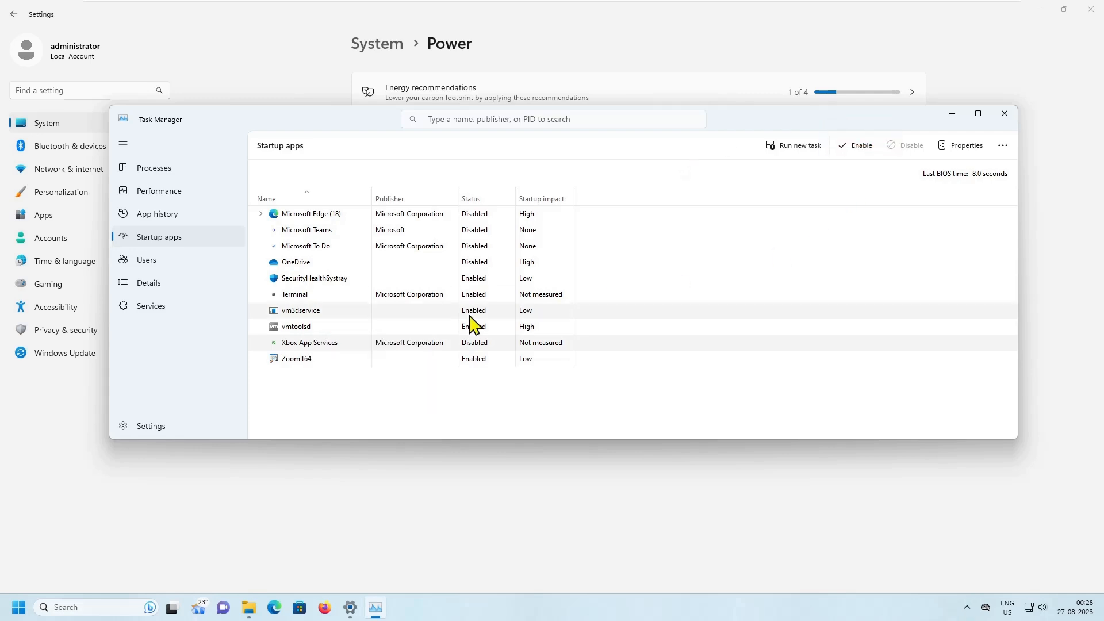
- Enable and disable Xbox App Services as a startup app twice, leaving it disabled
{"action": "right_click", "coordinate": [316, 342]}
{"action": "left_click", "coordinate": [346, 349]}
{"action": "right_click", "coordinate": [321, 343]}
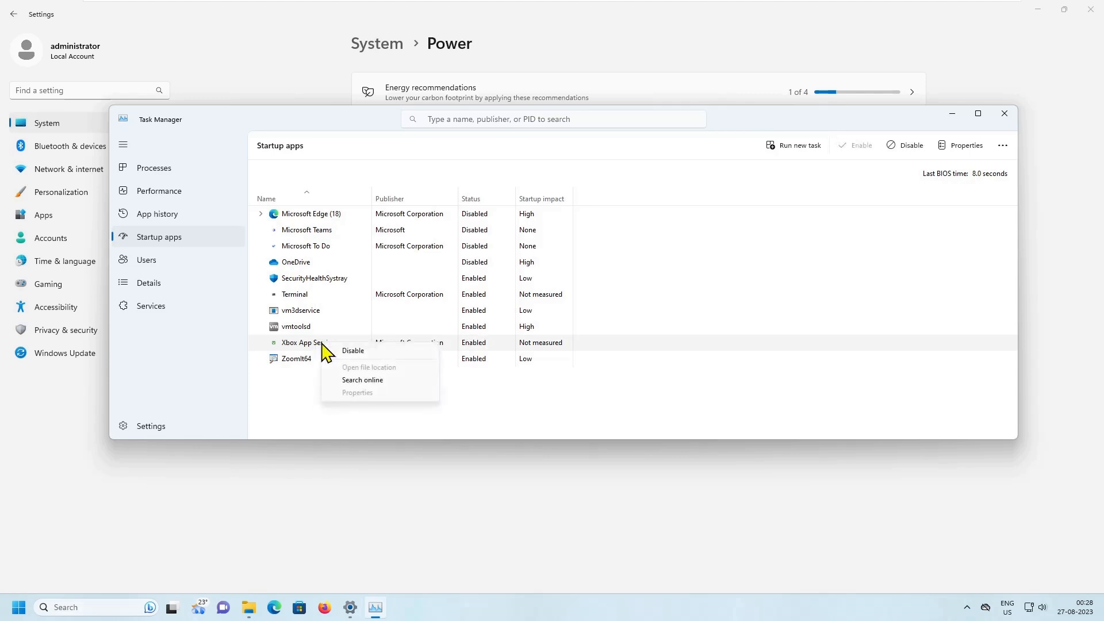
{"action": "left_click", "coordinate": [352, 350]}
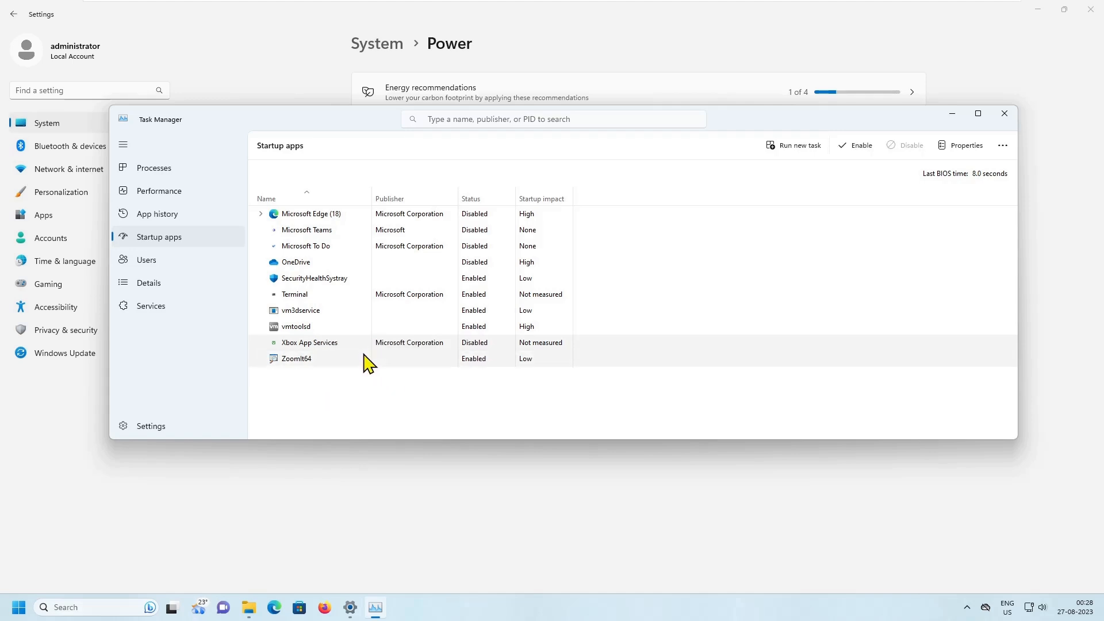
{"action": "left_click", "coordinate": [856, 148]}
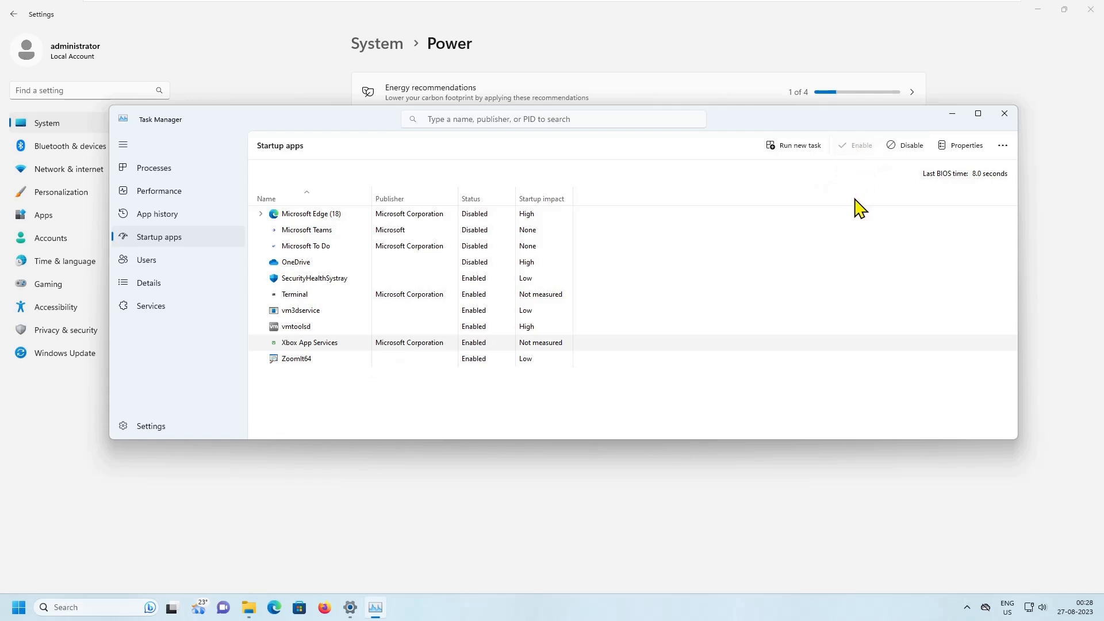
{"action": "left_click", "coordinate": [900, 147]}
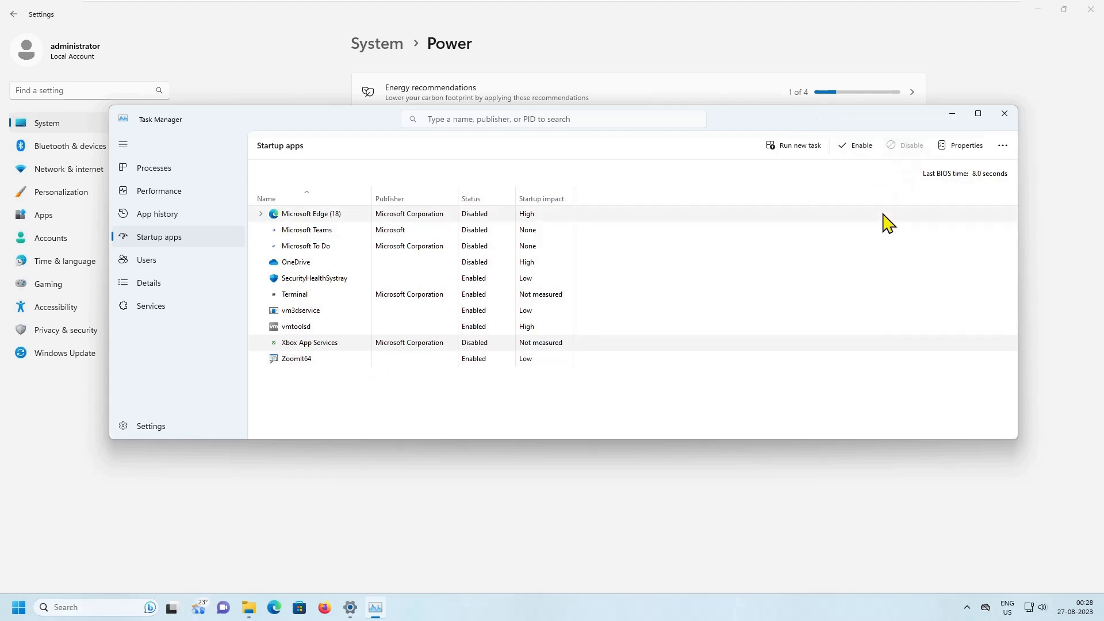
- Close Task Manager, open the Services console with services.msc, and widen the Name column to show full service names
{"action": "left_click", "coordinate": [1005, 117]}
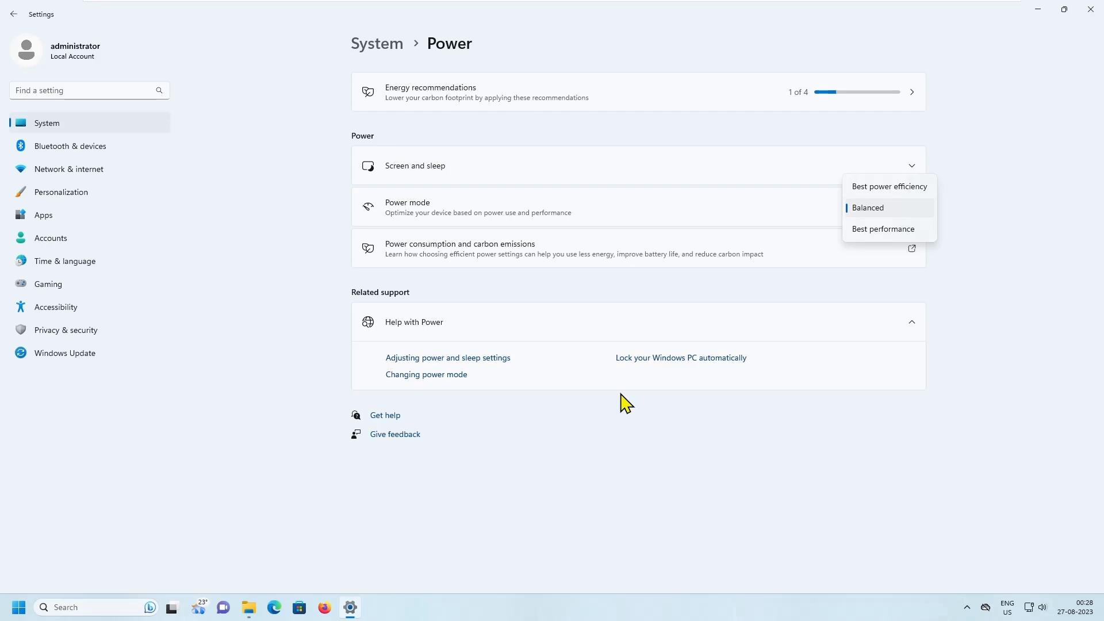
{"action": "key", "text": "super+r"}
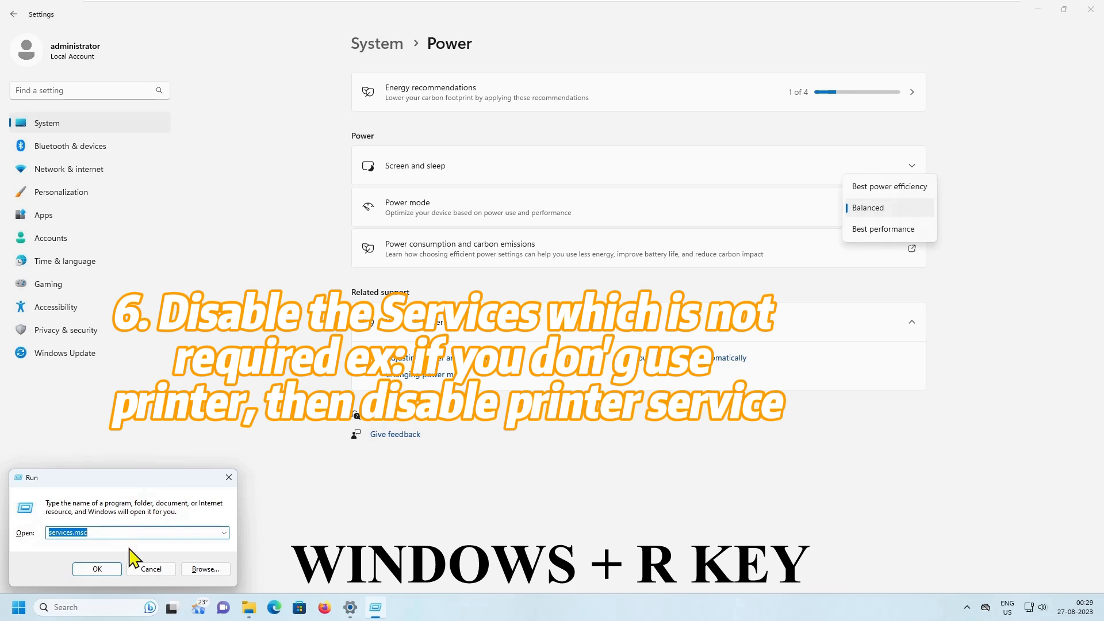
{"action": "left_click", "coordinate": [104, 569]}
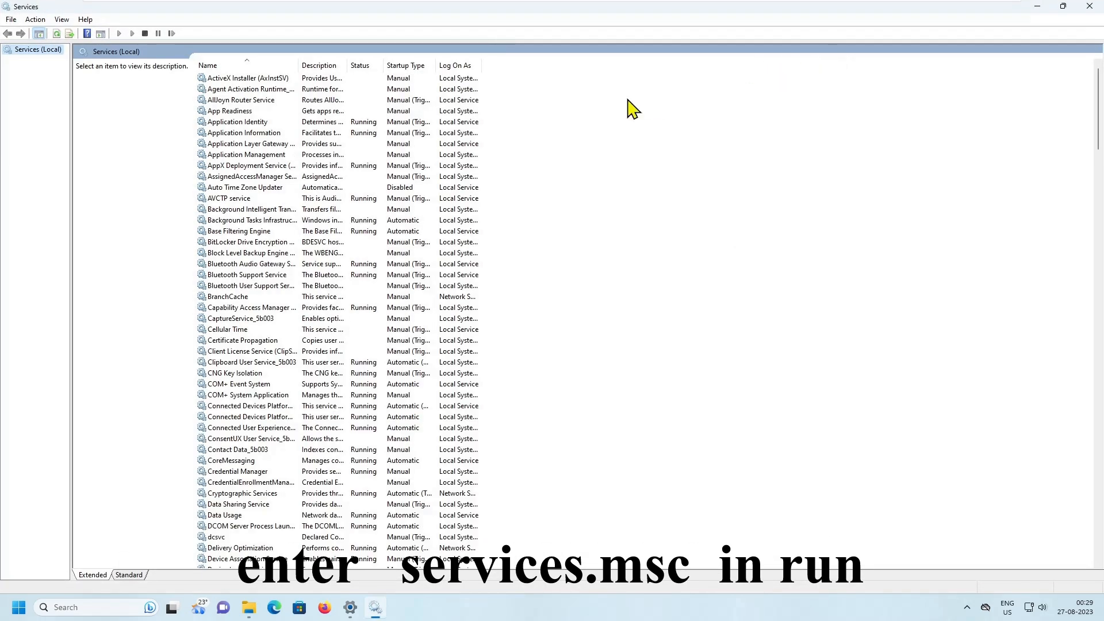
{"action": "left_click_drag", "start_coordinate": [300, 65], "coordinate": [381, 65]}
- Browse the services list down to the Windows entries and read the descriptions of individual services
{"action": "left_click", "coordinate": [252, 188]}
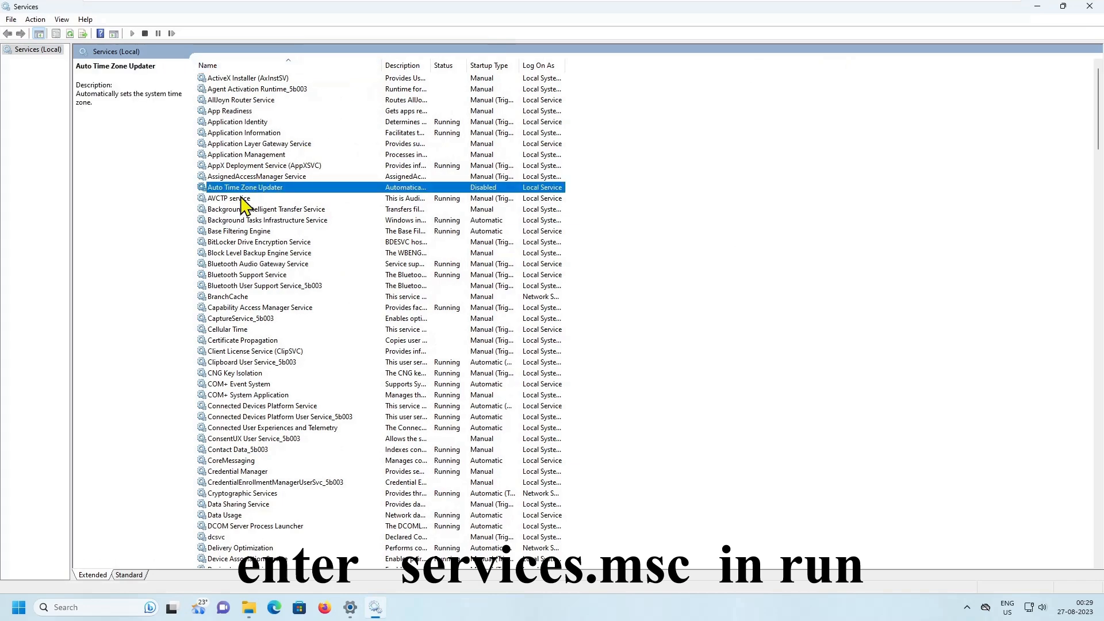
{"action": "scroll", "coordinate": [280, 334], "scroll_direction": "down", "scroll_amount": 7}
{"action": "scroll", "coordinate": [280, 336], "scroll_direction": "down", "scroll_amount": 15}
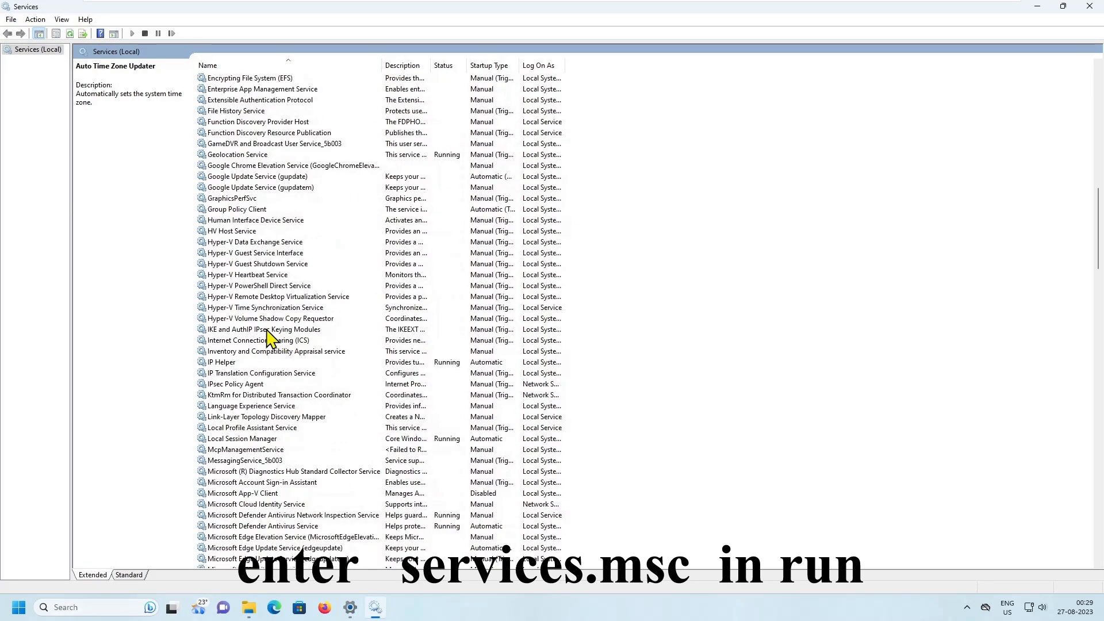
{"action": "left_click", "coordinate": [269, 330]}
{"action": "type", "text": "win"}
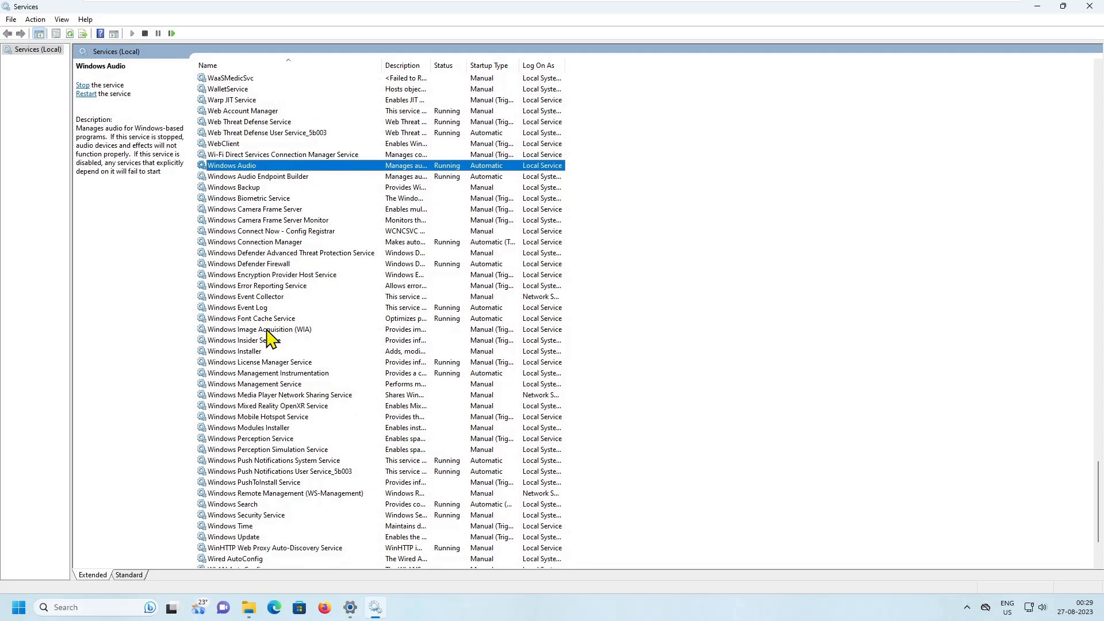
{"action": "key", "text": "Down"}
{"action": "key", "text": "Down"}
{"action": "key", "text": "Down"}
{"action": "key", "text": "Down"}
{"action": "key", "text": "Down"}
{"action": "key", "text": "Down"}
{"action": "key", "text": "Down"}
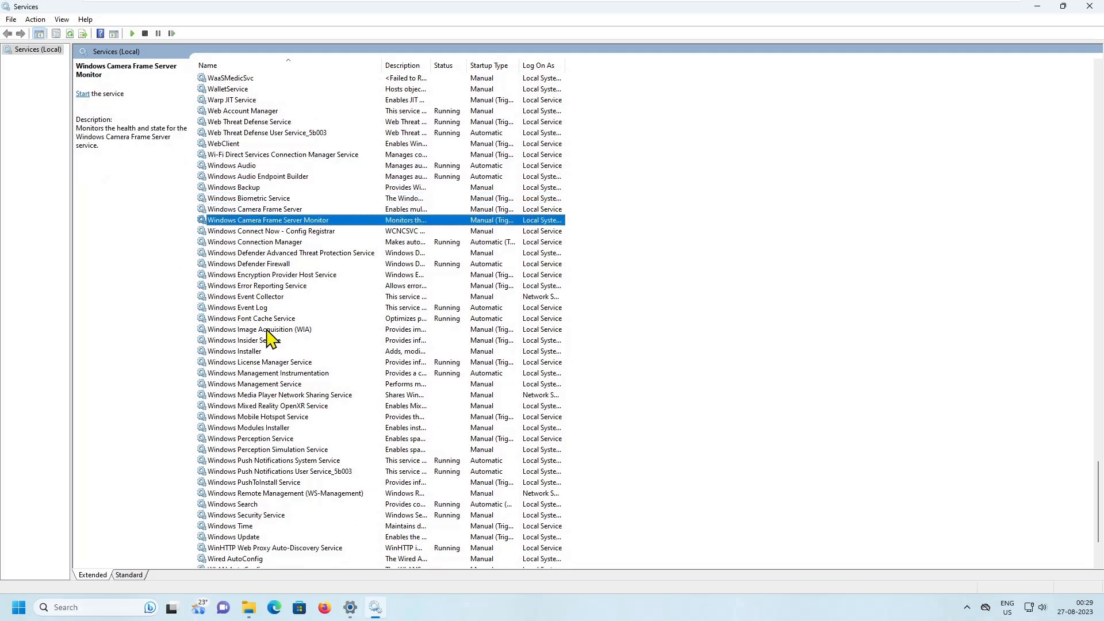
{"action": "key", "text": "Down"}
{"action": "key", "text": "Down"}
{"action": "key", "text": "Down"}
{"action": "key", "text": "Down"}
{"action": "key", "text": "Down"}
{"action": "key", "text": "Down"}
{"action": "key", "text": "Down"}
{"action": "key", "text": "Down"}
{"action": "key", "text": "Down"}
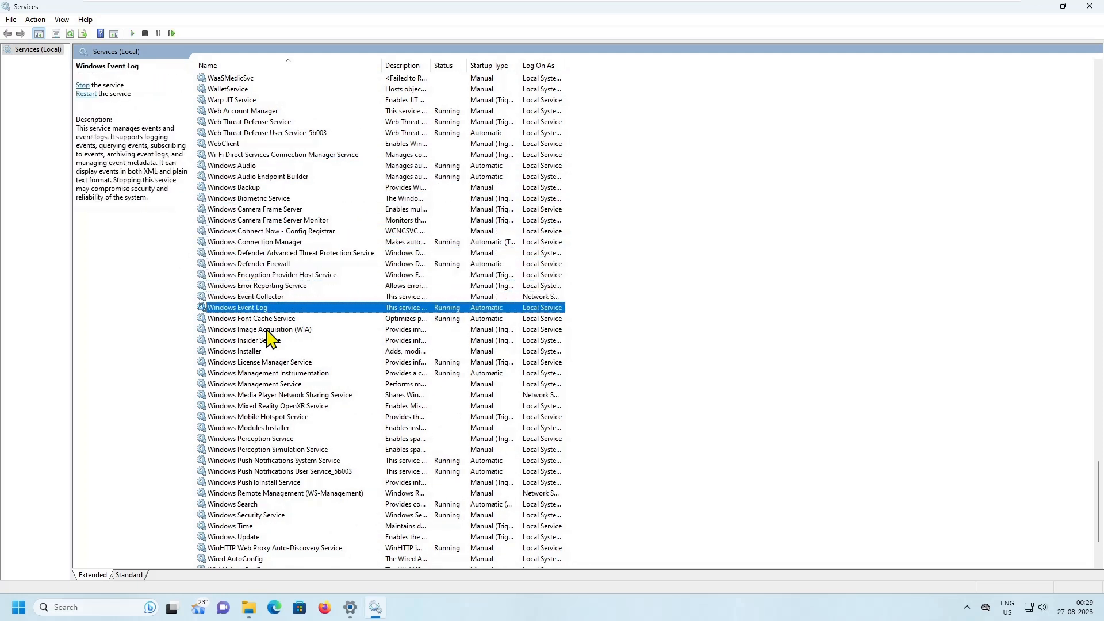
- Find the Windows Search service in the list and stop it
{"action": "left_click", "coordinate": [260, 516]}
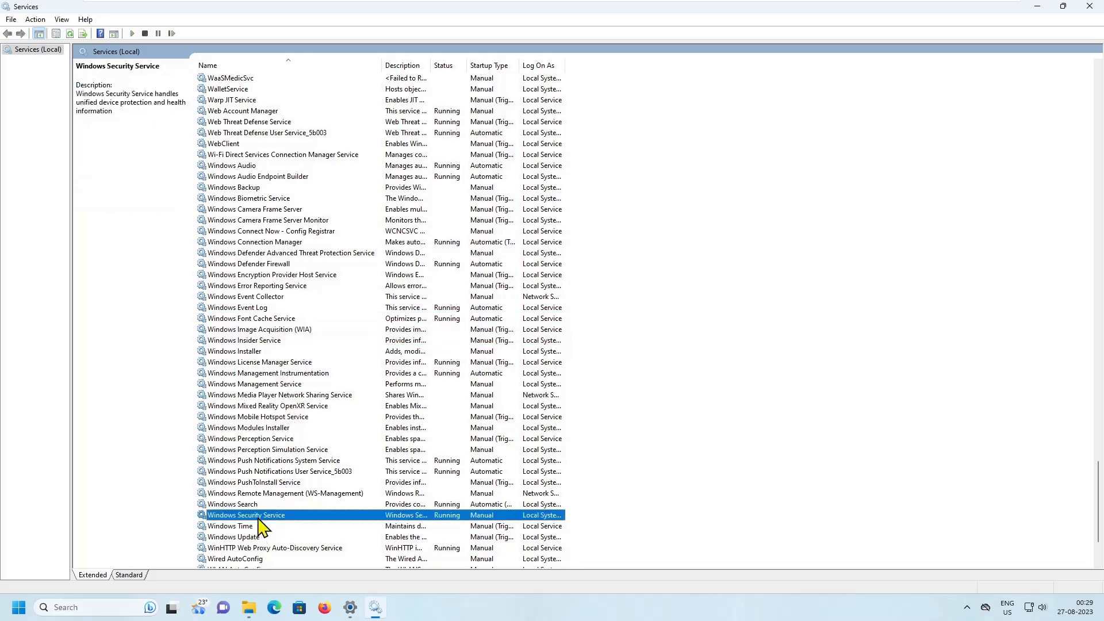
{"action": "scroll", "coordinate": [297, 454], "scroll_direction": "down", "scroll_amount": 3}
{"action": "left_click", "coordinate": [254, 407]}
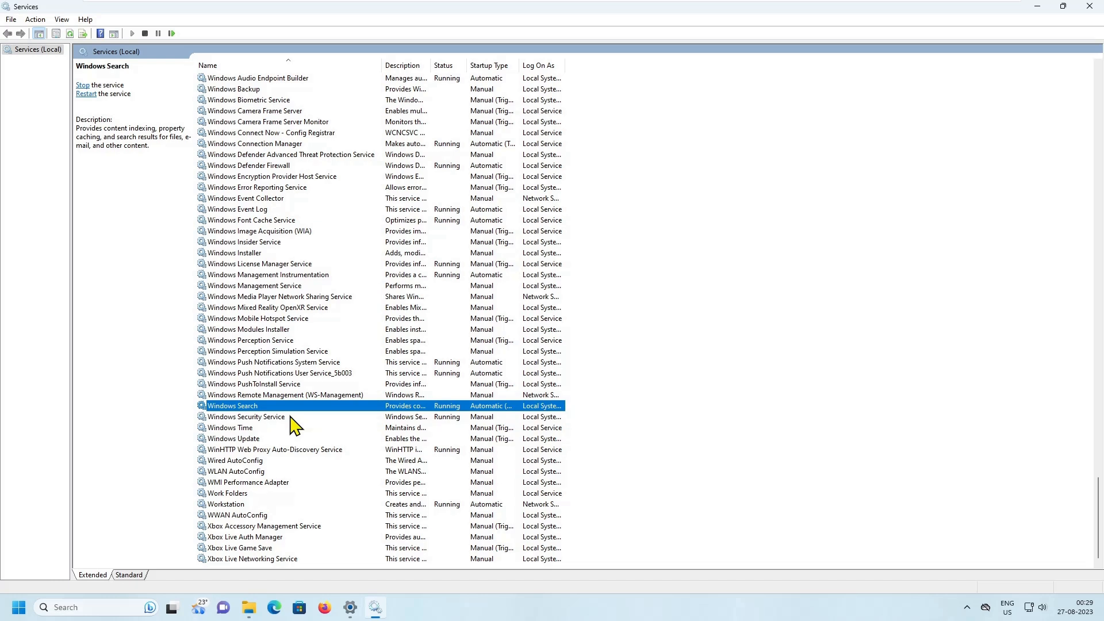
{"action": "right_click", "coordinate": [255, 406]}
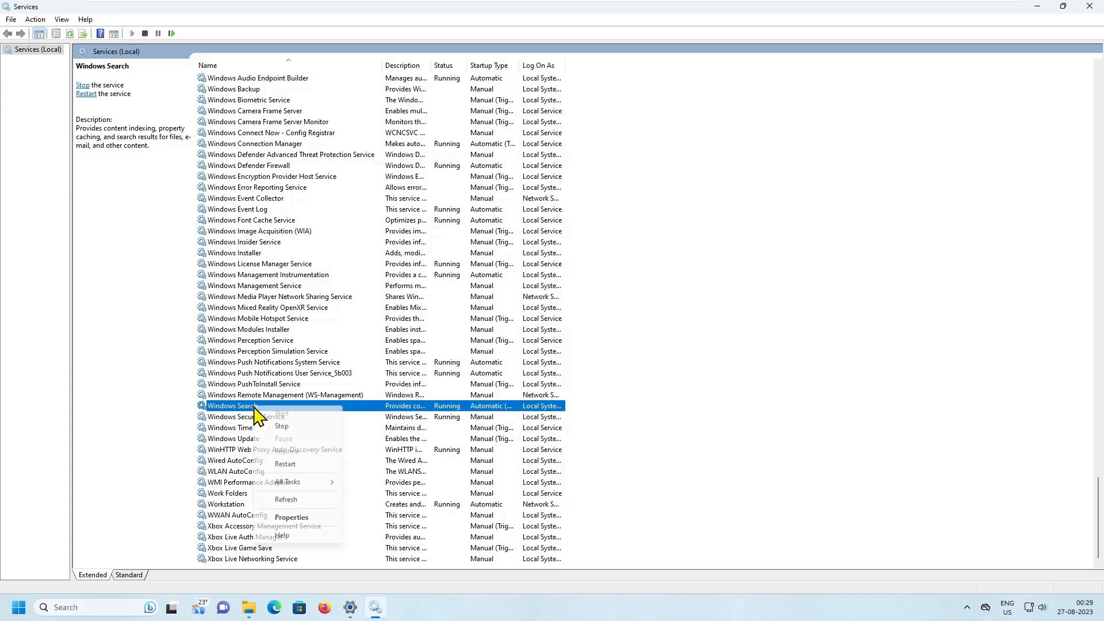
{"action": "left_click", "coordinate": [281, 426]}
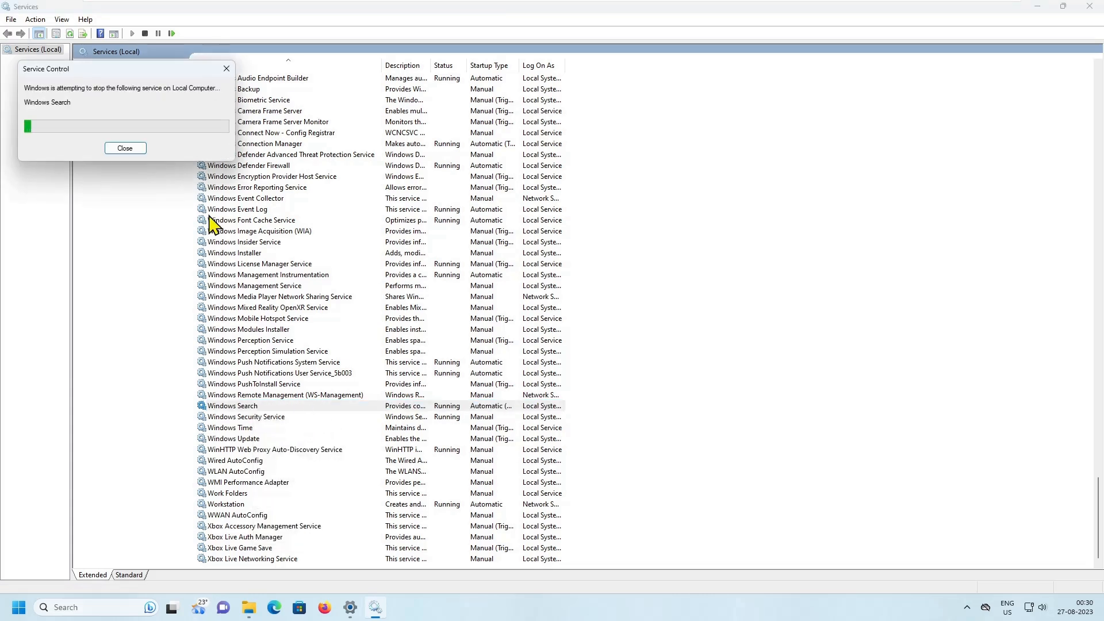
- Open the properties of the Windows Search service and change its startup type
{"action": "right_click", "coordinate": [261, 406]}
{"action": "left_click", "coordinate": [308, 520]}
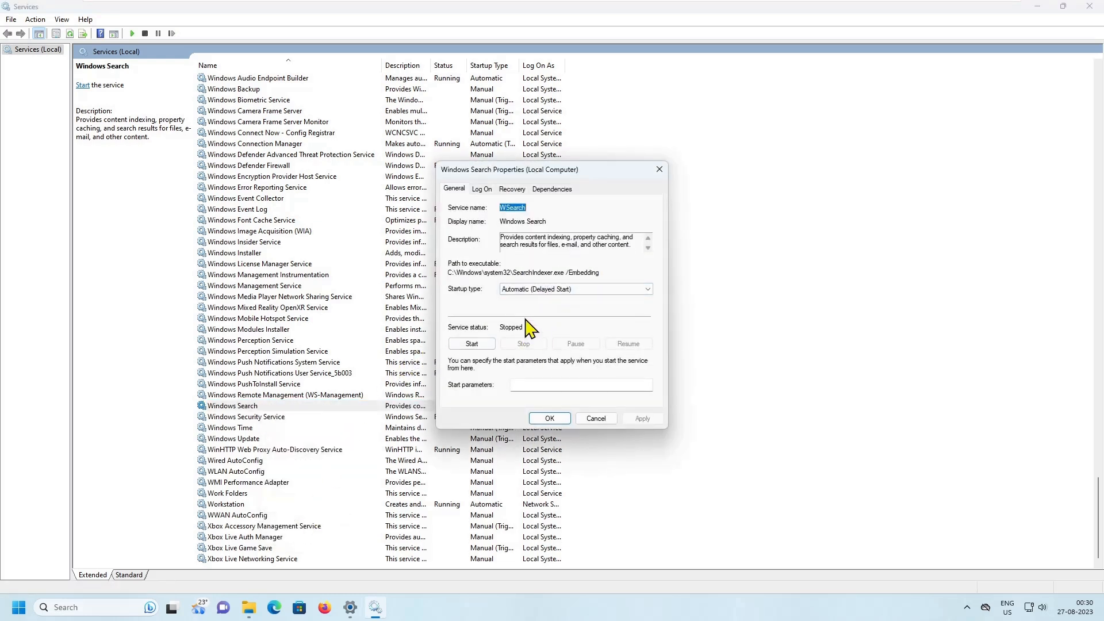
{"action": "left_click", "coordinate": [562, 289]}
{"action": "left_click", "coordinate": [563, 331]}
{"action": "left_click", "coordinate": [571, 289]}
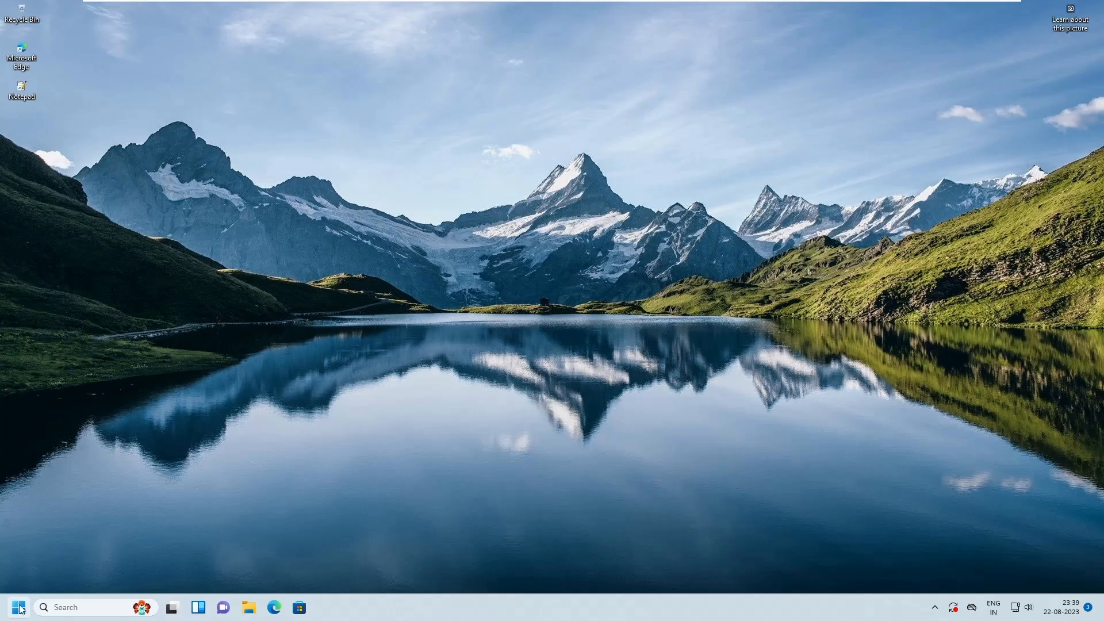
- Open the Storage Sense configuration page from the system storage settings
{"action": "left_click", "coordinate": [21, 608]}
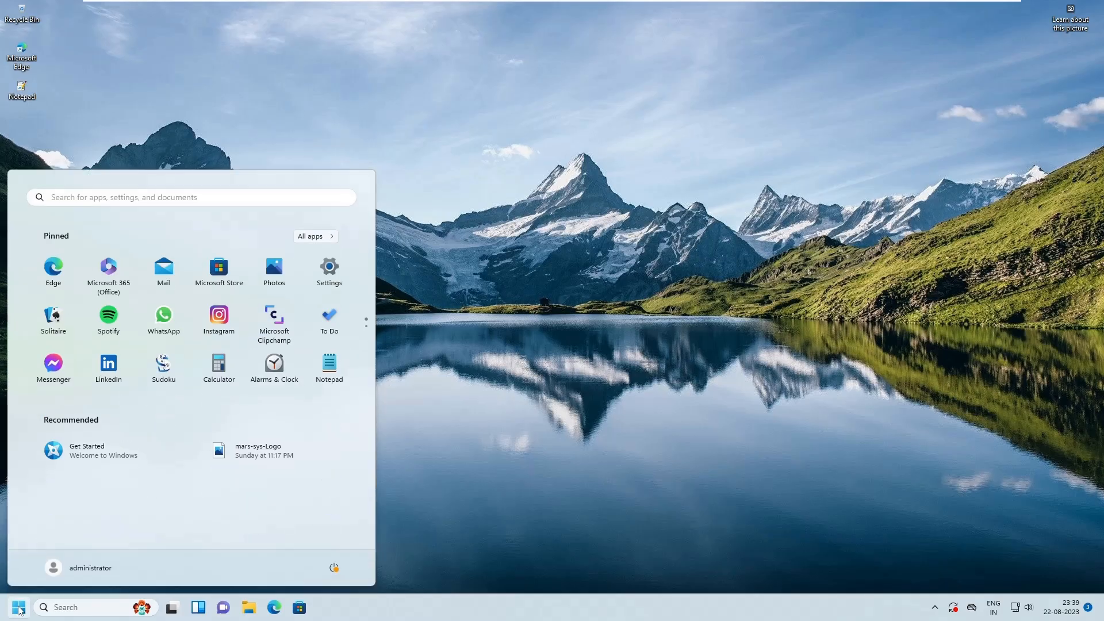
{"action": "left_click", "coordinate": [331, 271]}
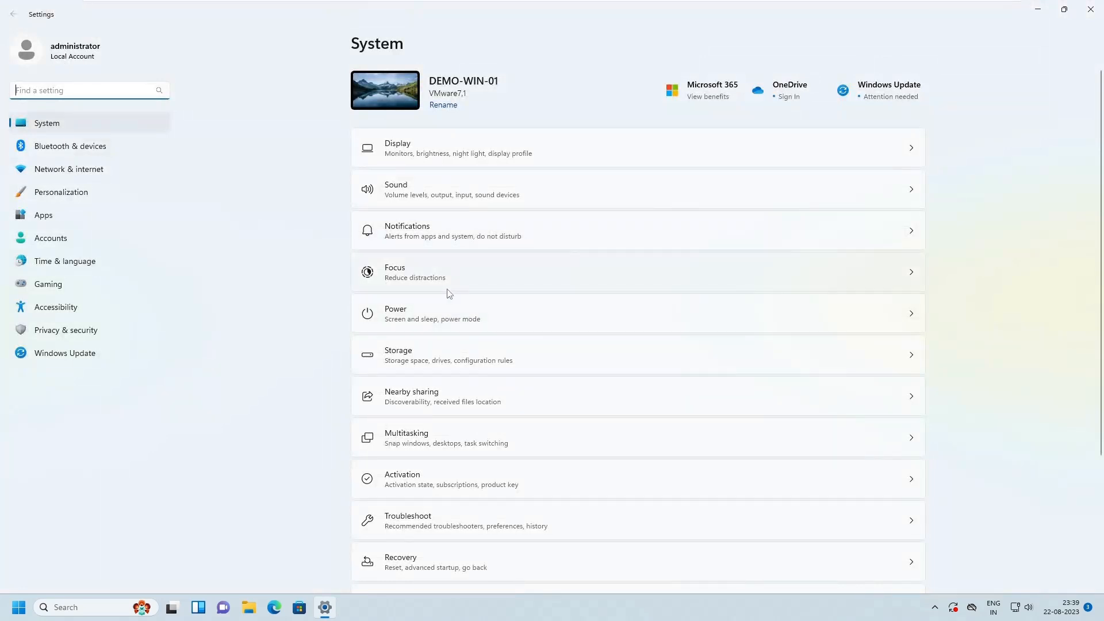
{"action": "left_click", "coordinate": [466, 315]}
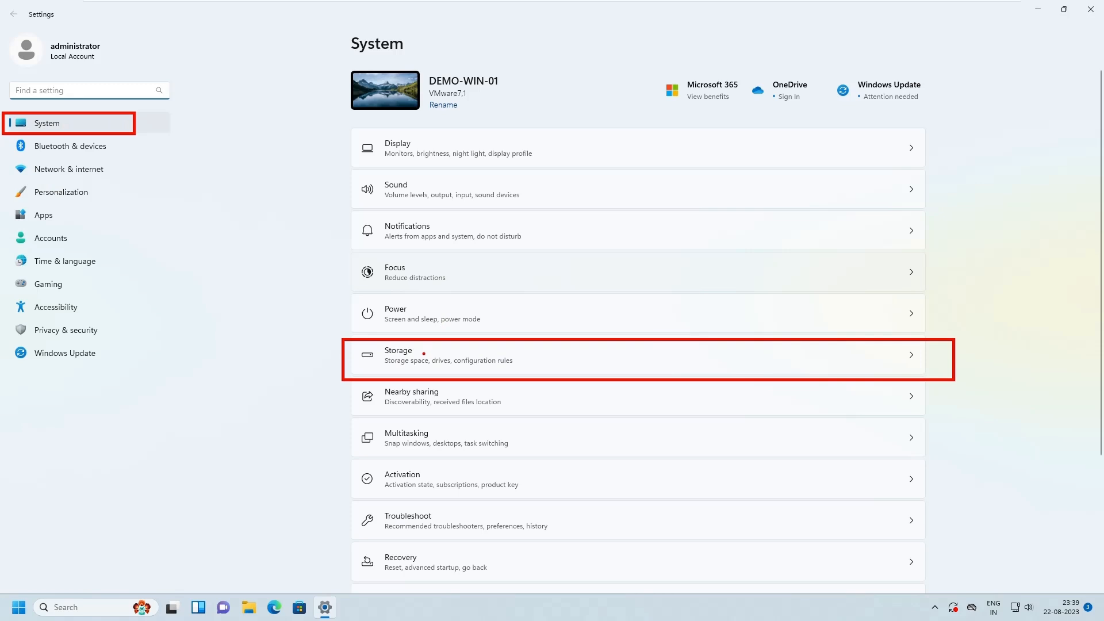
{"action": "left_click", "coordinate": [489, 343]}
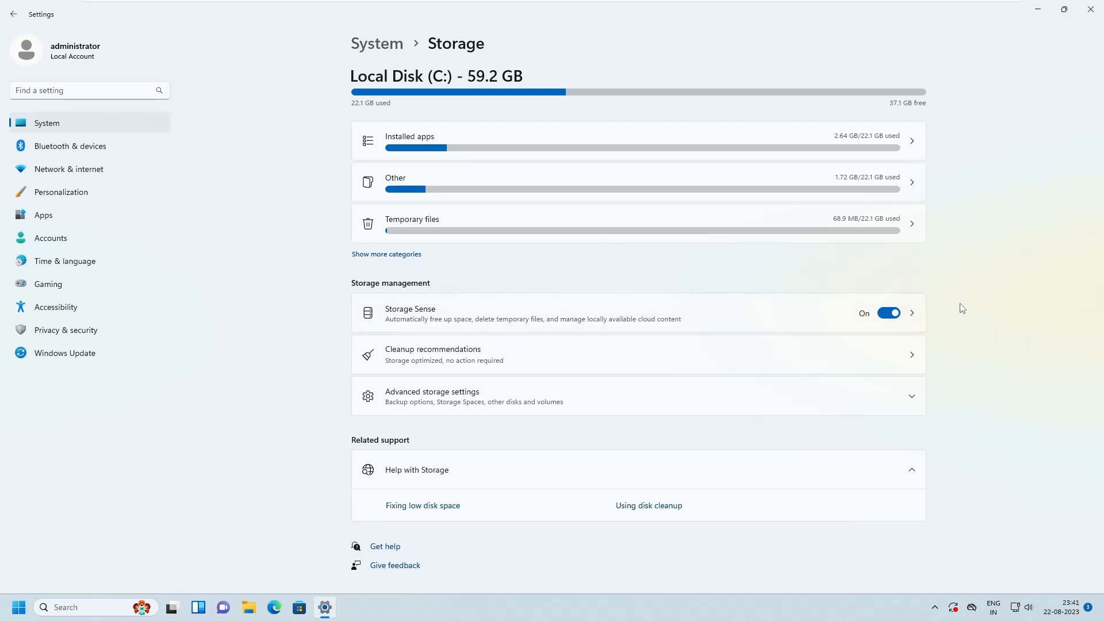
{"action": "left_click", "coordinate": [916, 314]}
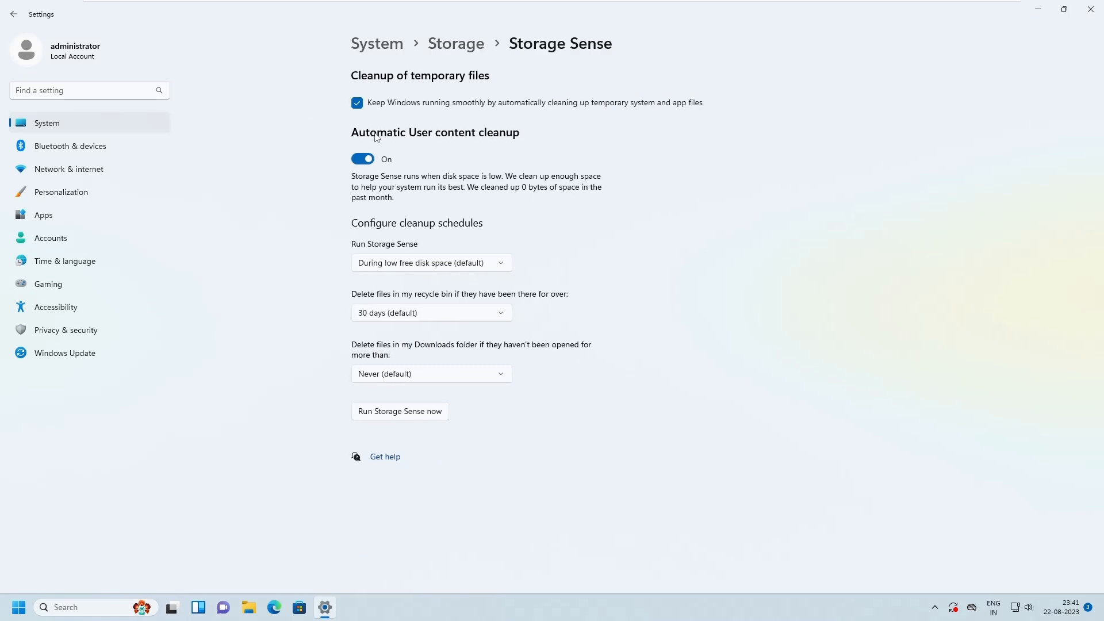
{"action": "mouse_move", "coordinate": [333, 67]}
{"action": "left_mouse_down"}
{"action": "mouse_move", "coordinate": [653, 116]}
{"action": "mouse_move", "coordinate": [732, 184]}
{"action": "left_mouse_up"}
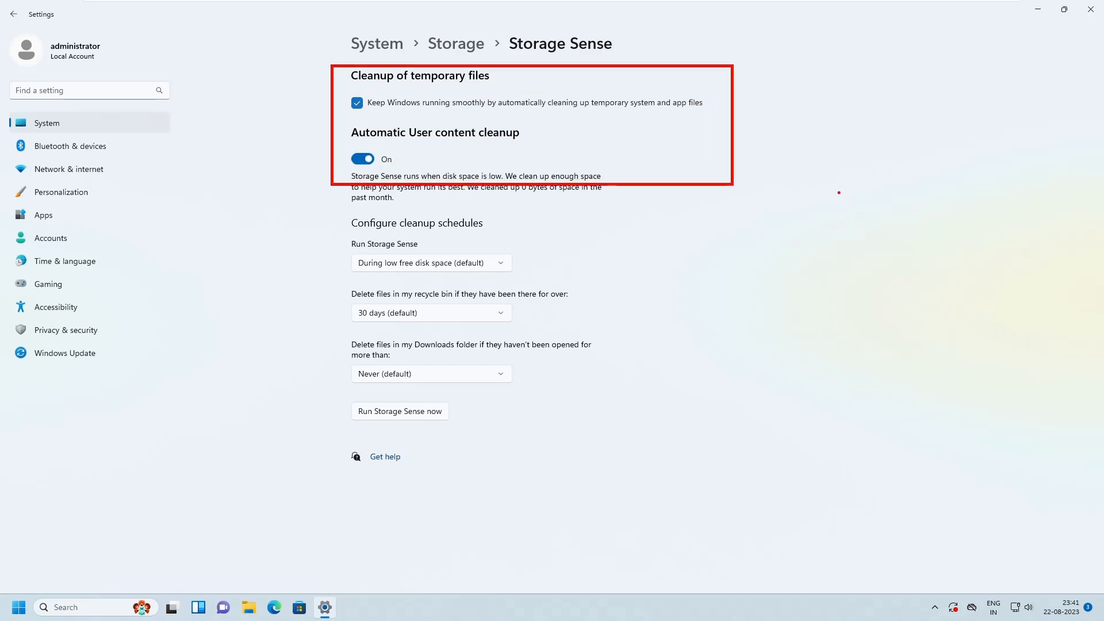
{"action": "key", "text": "Escape"}
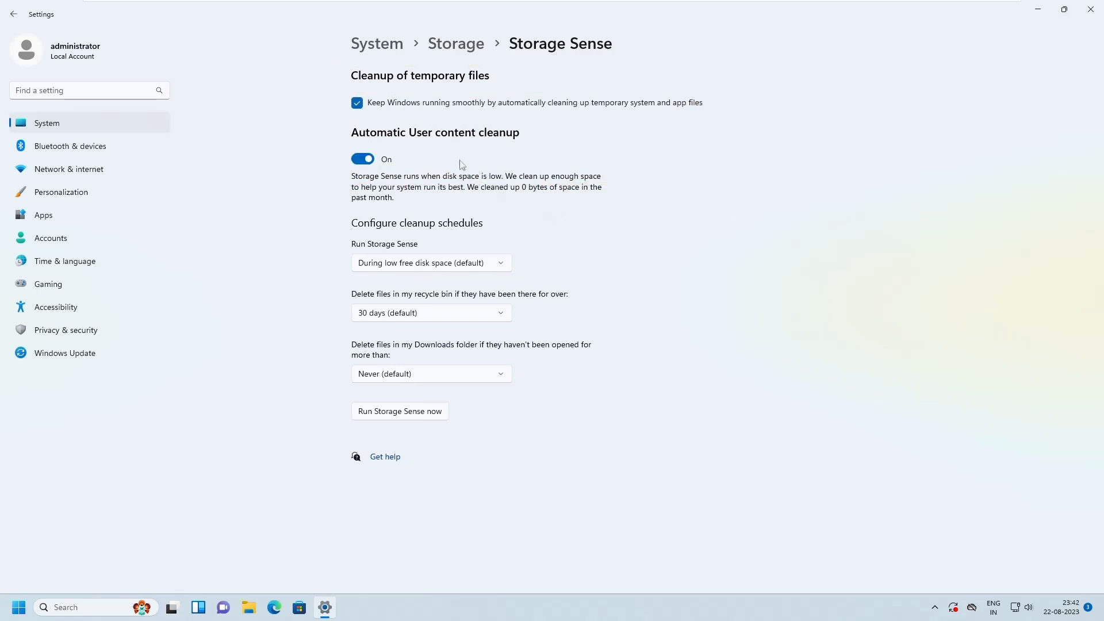
- Turn automatic user content cleanup off and on again, and view the schedule options for running Storage Sense
{"action": "left_click", "coordinate": [360, 159]}
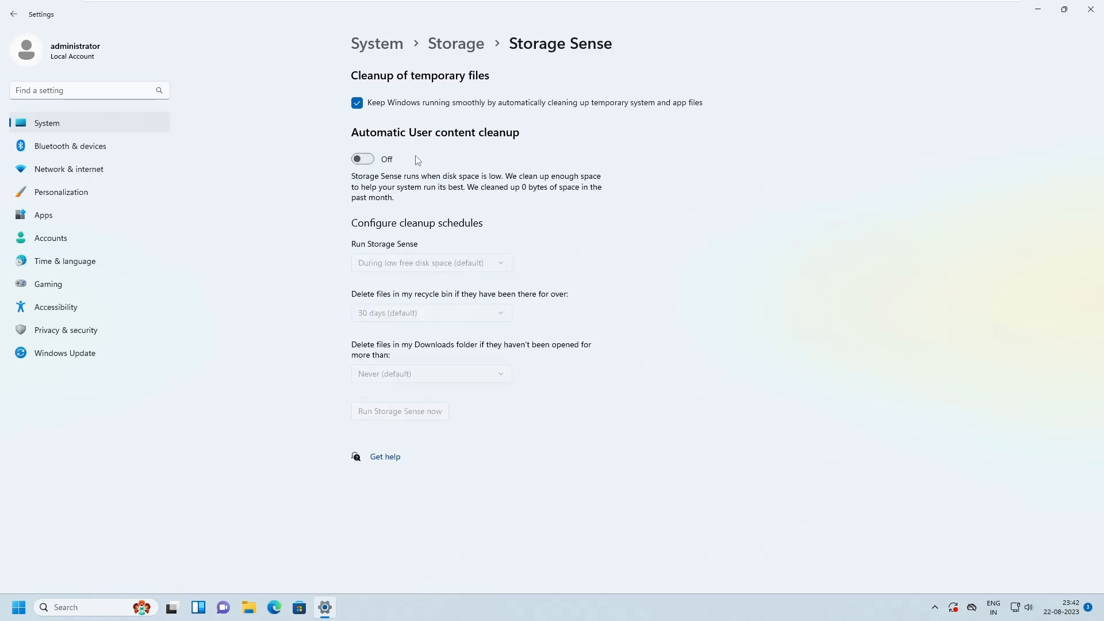
{"action": "left_click", "coordinate": [372, 161]}
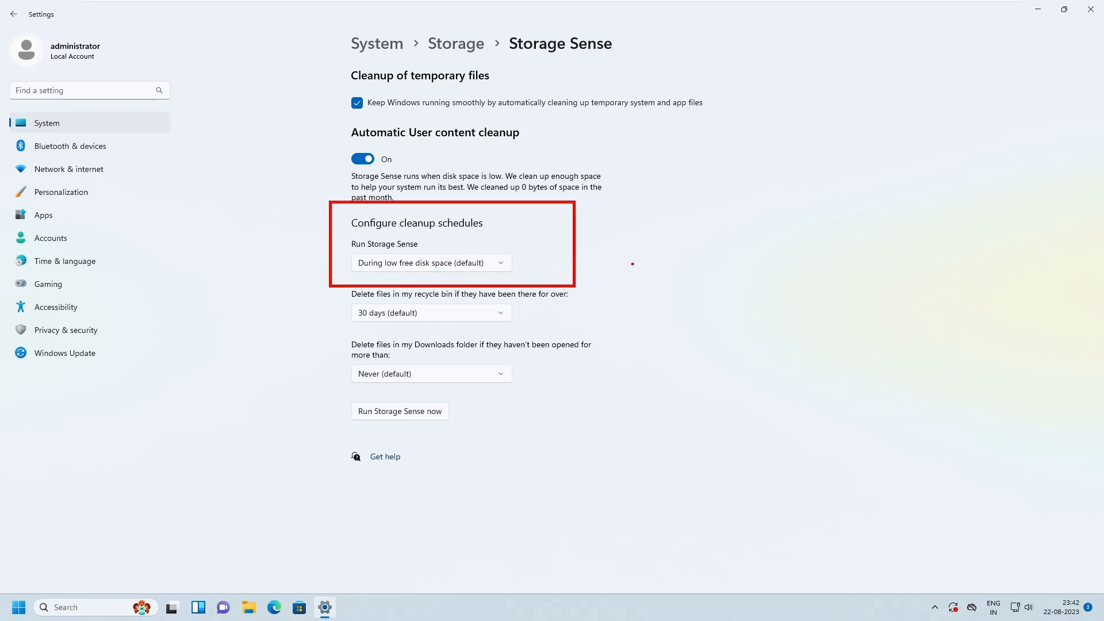
{"action": "left_click", "coordinate": [498, 262]}
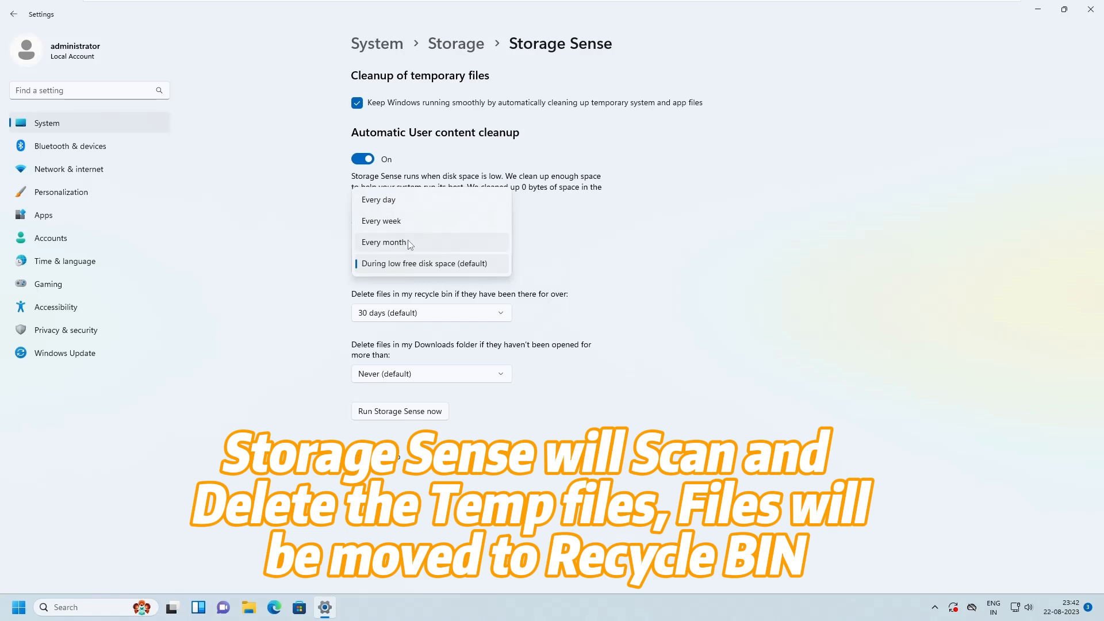
{"action": "key", "text": "Escape"}
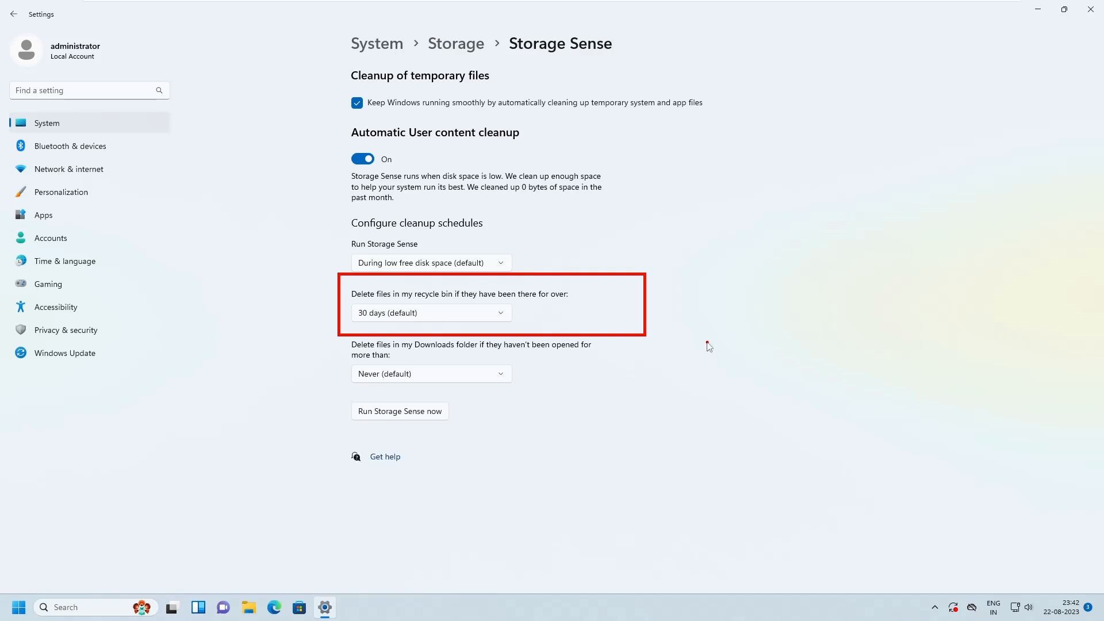
- Set recycle bin files to Never be deleted automatically by Storage Sense, and review the other retention periods
{"action": "left_click", "coordinate": [497, 316]}
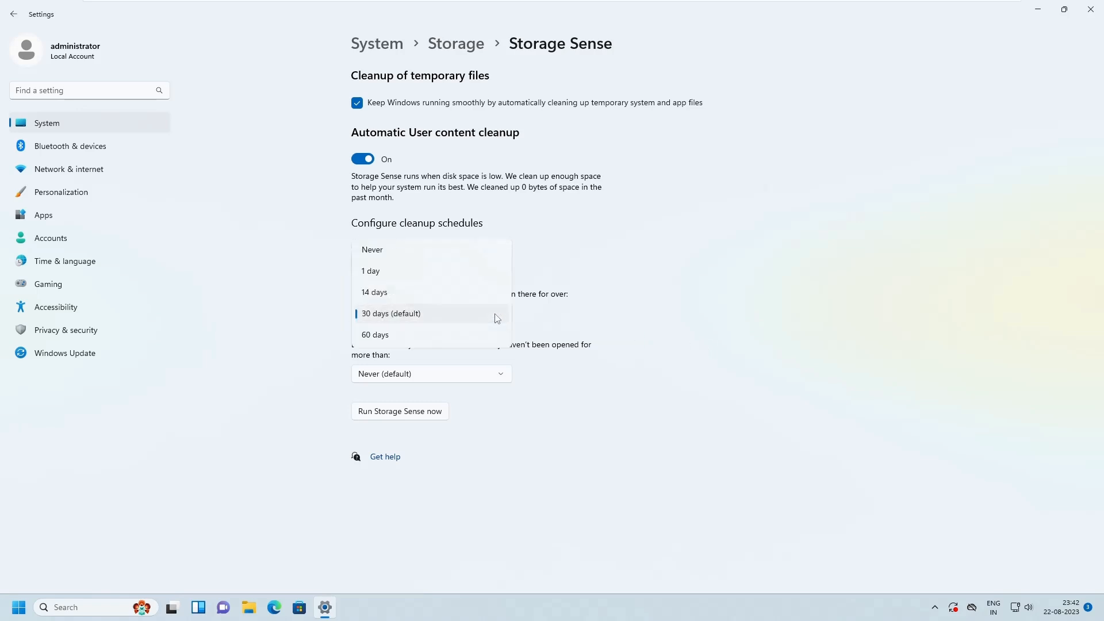
{"action": "left_click", "coordinate": [450, 254]}
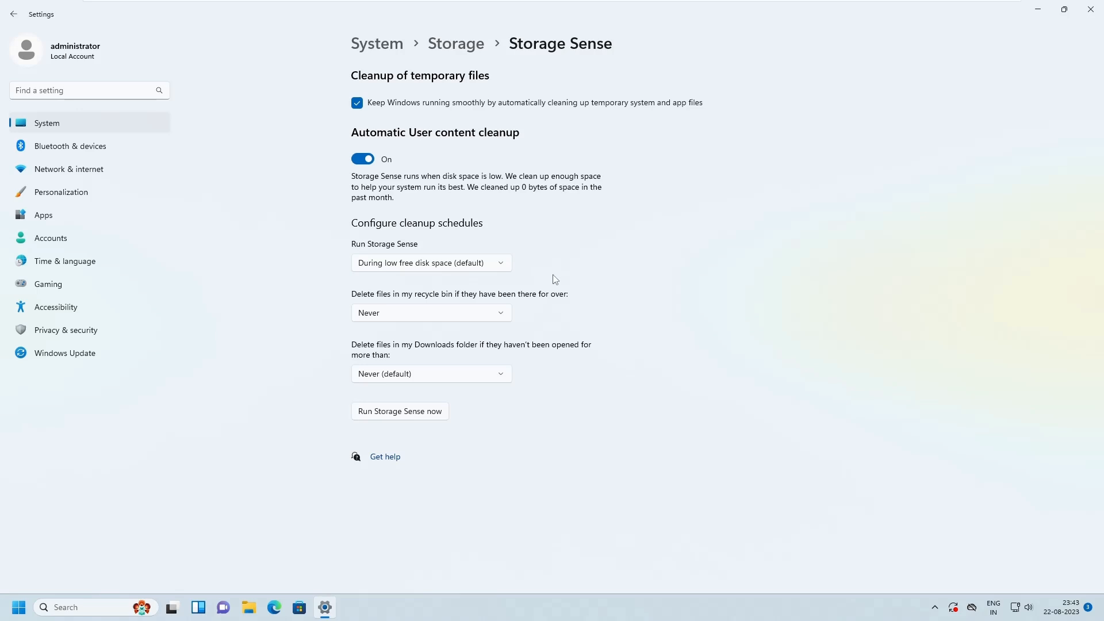
{"action": "left_click", "coordinate": [492, 315]}
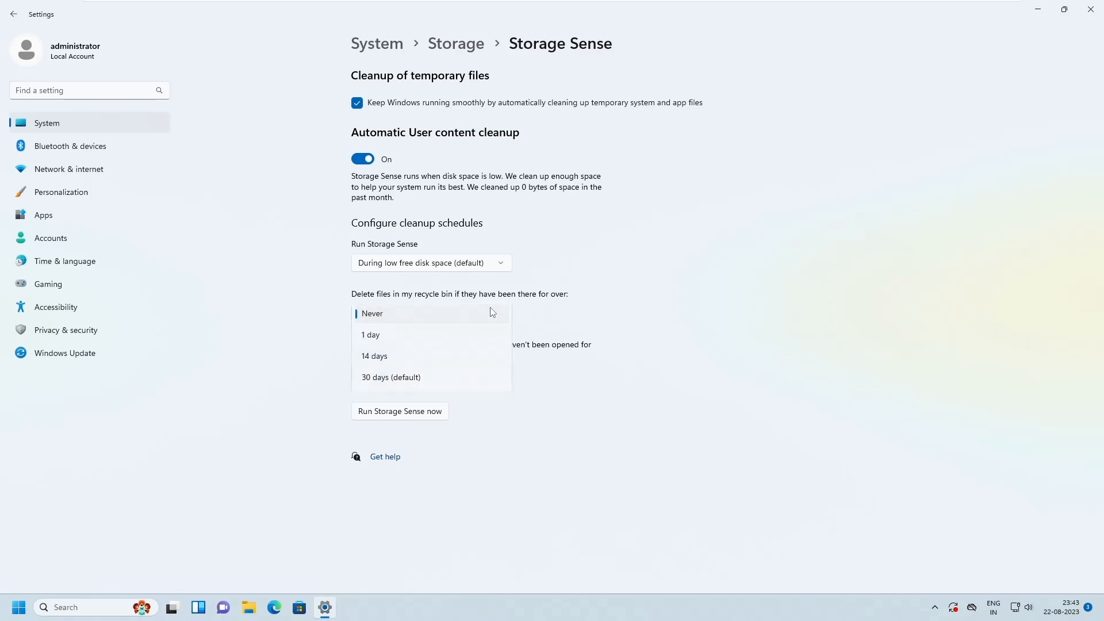
{"action": "left_click", "coordinate": [393, 319]}
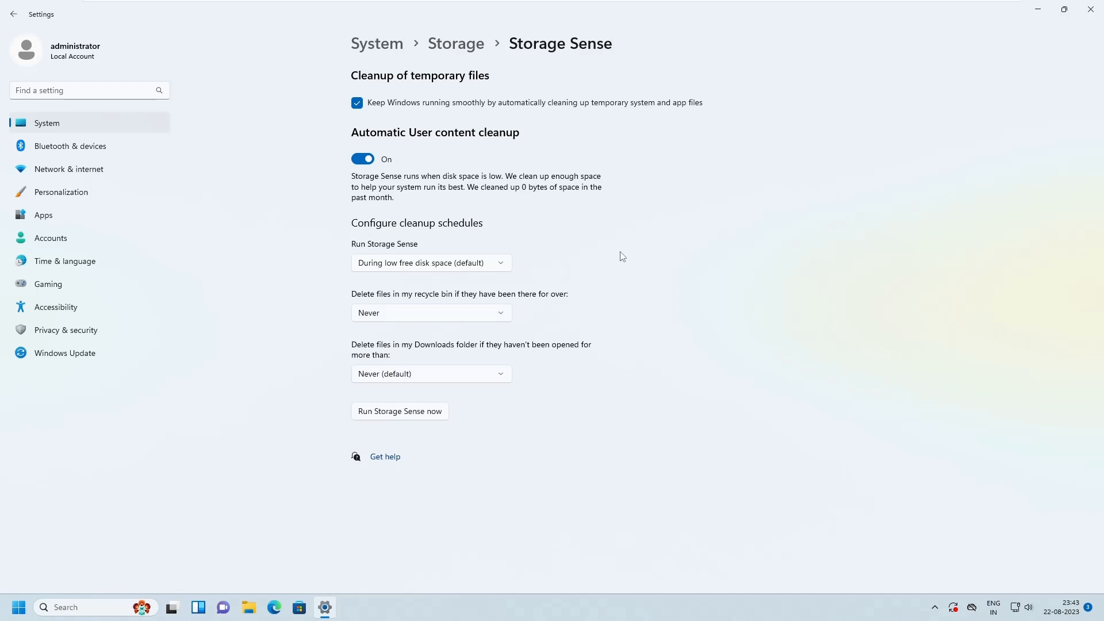
{"action": "left_click", "coordinate": [500, 313]}
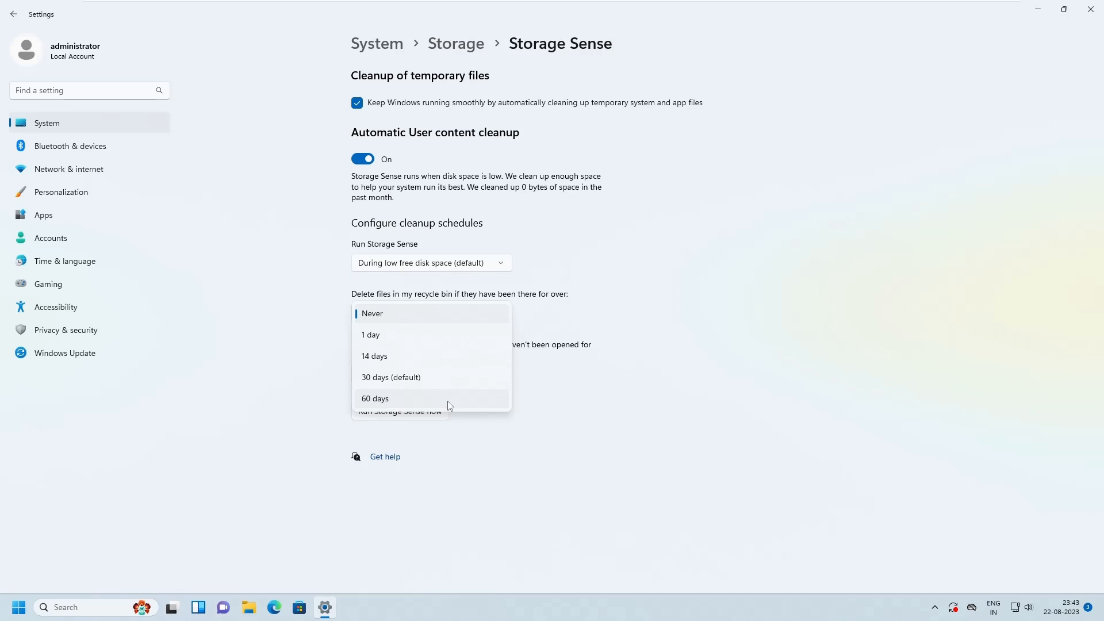
{"action": "key", "text": "Escape"}
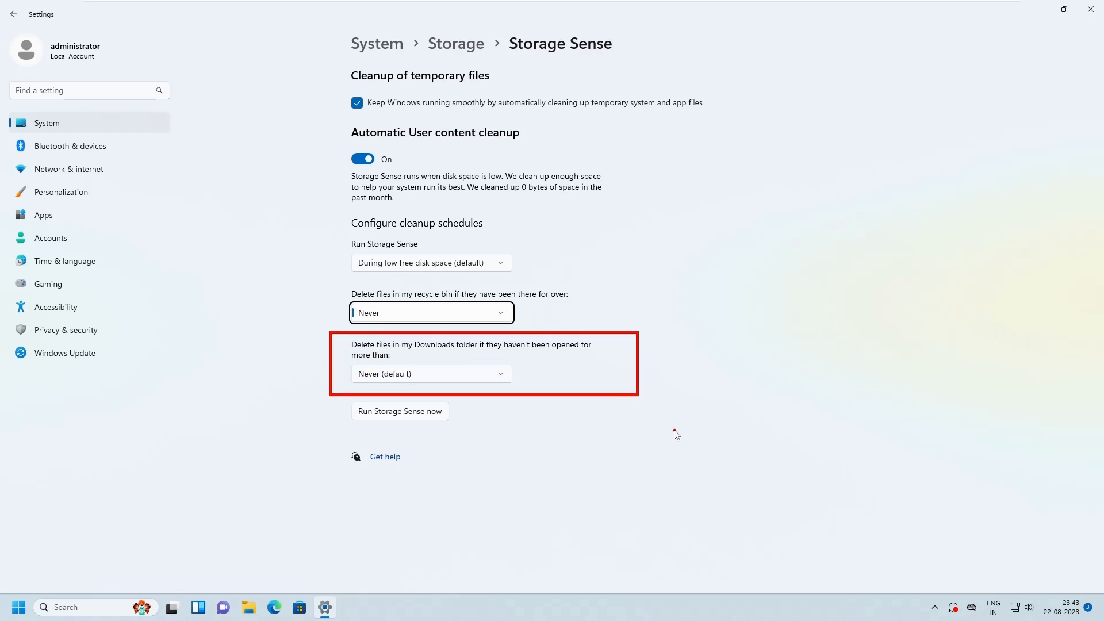
- View the available periods for deleting unopened files from the Downloads folder without changing the selection
{"action": "left_click", "coordinate": [489, 374]}
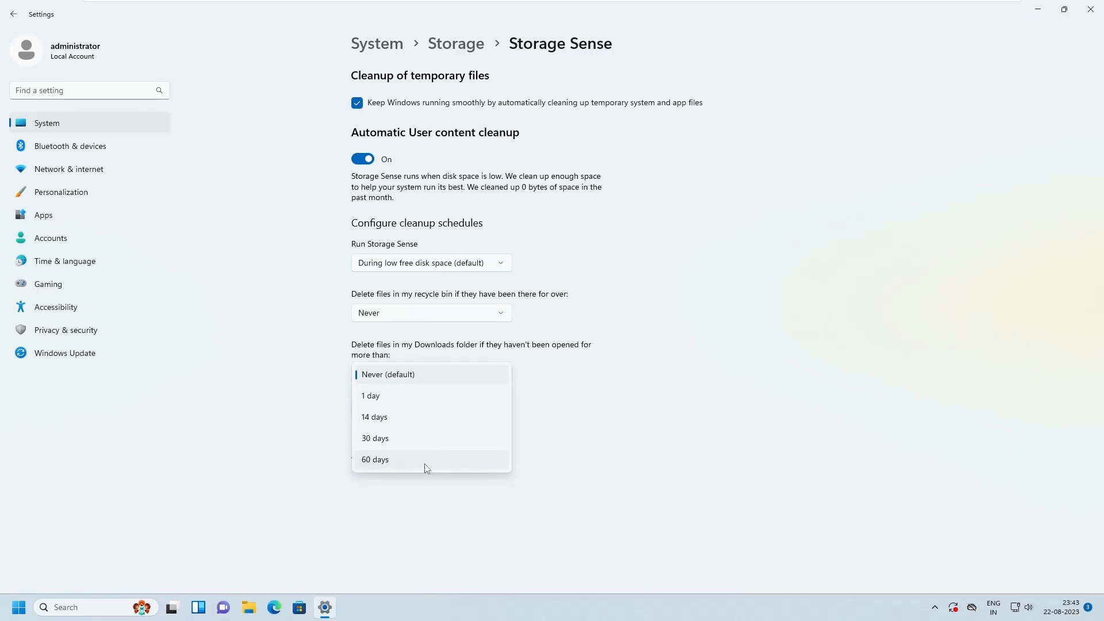
{"action": "key", "text": "Escape"}
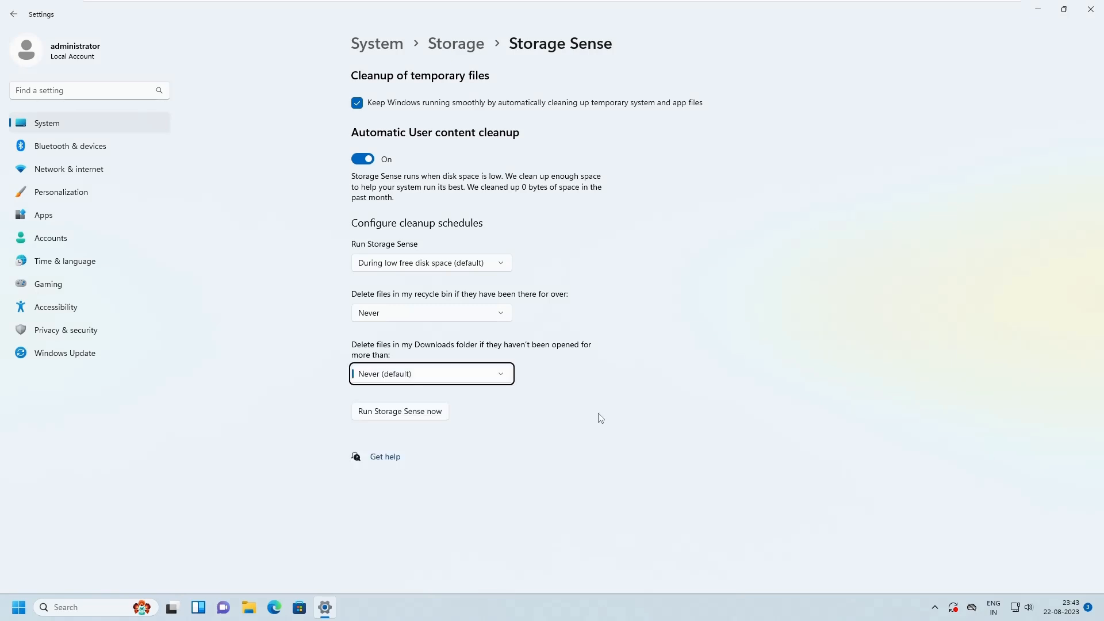
{"action": "left_click", "coordinate": [469, 374]}
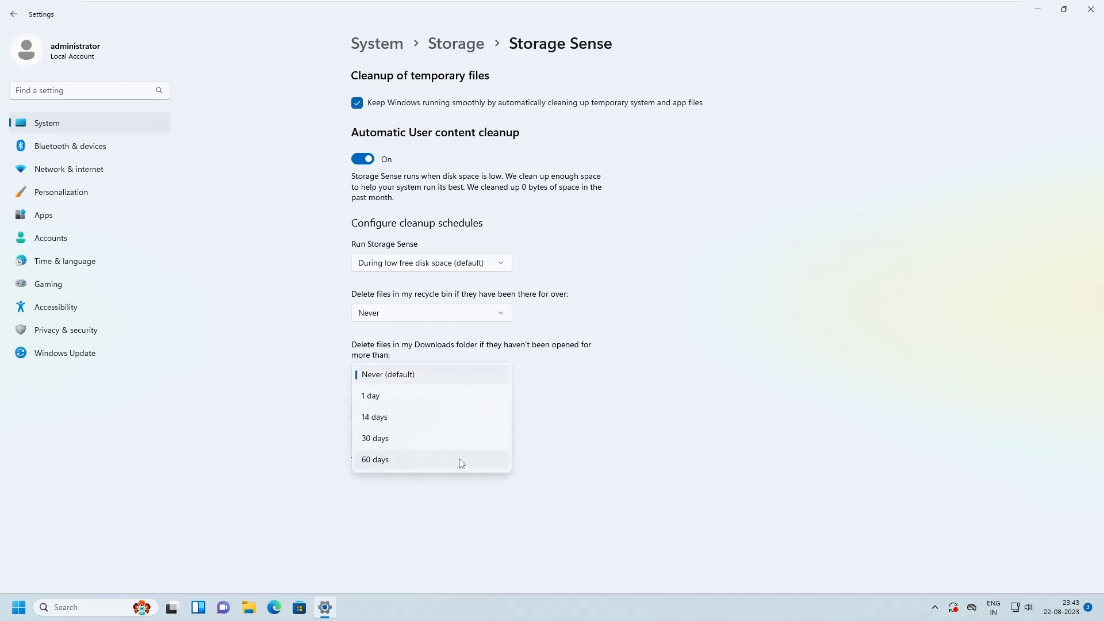
{"action": "left_click", "coordinate": [619, 423]}
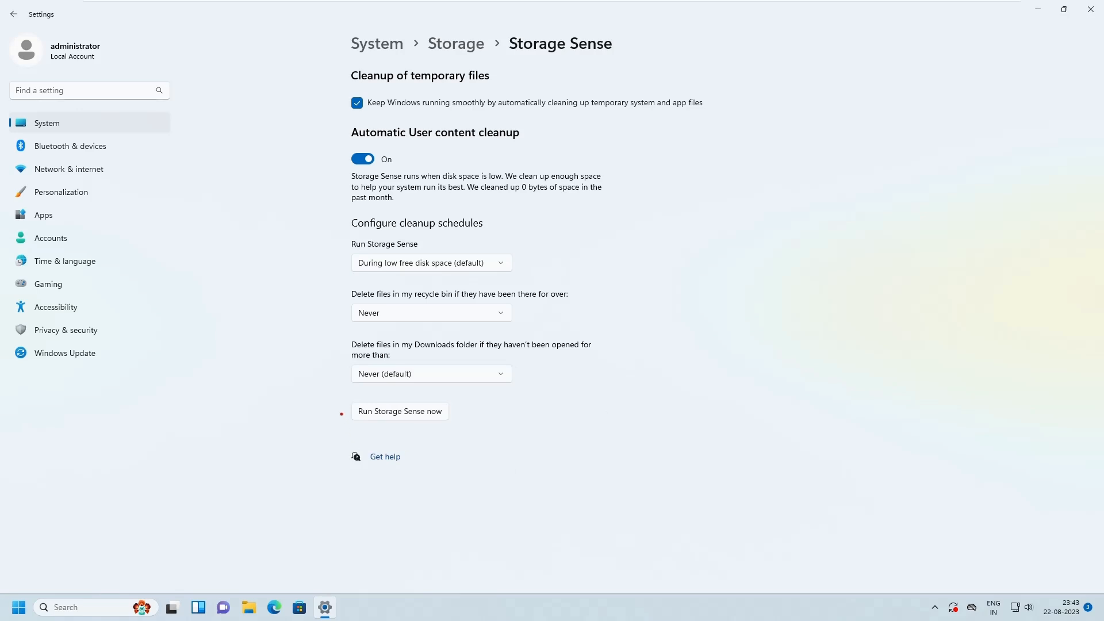
- Run Storage Sense immediately, and open the cleanup recommendations from the Storage page
{"action": "left_click_drag", "start_coordinate": [336, 393], "coordinate": [514, 428]}
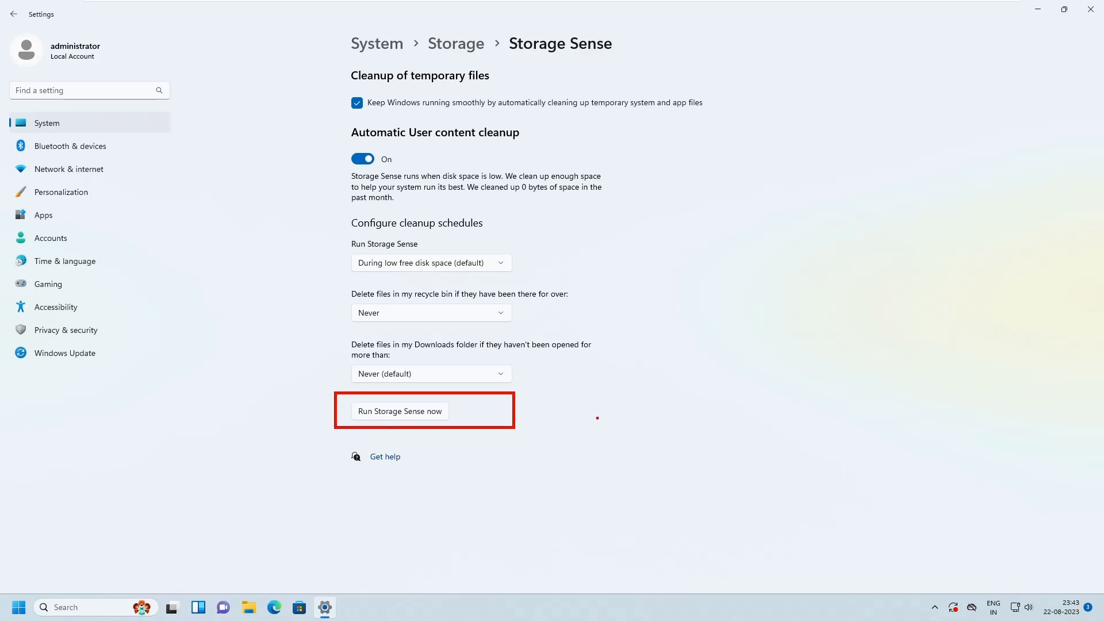
{"action": "left_click", "coordinate": [434, 413]}
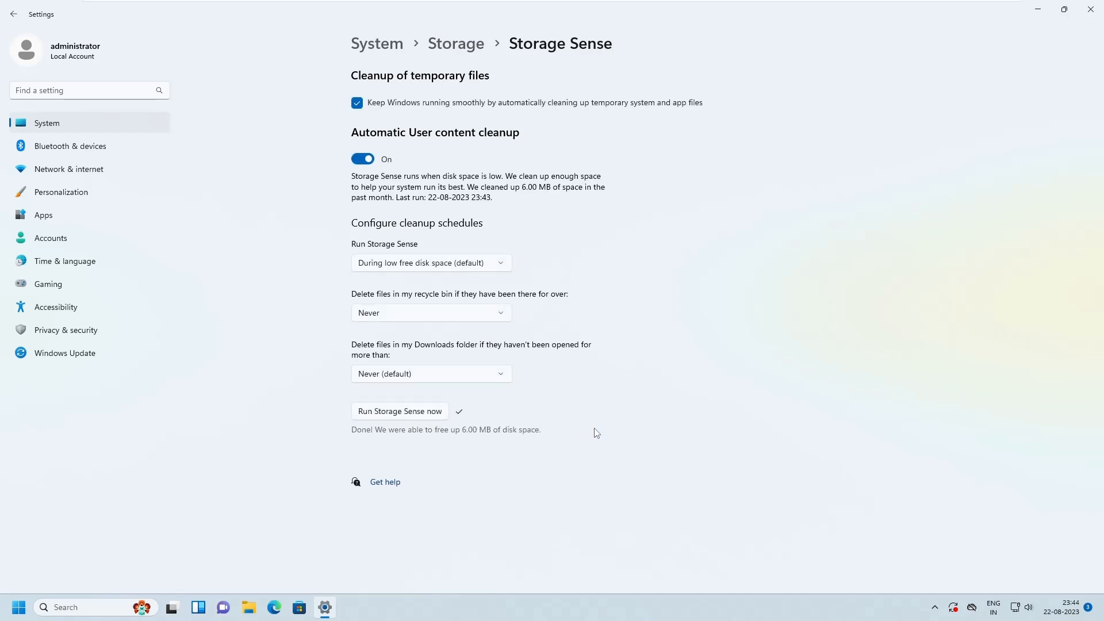
{"action": "left_click", "coordinate": [460, 44]}
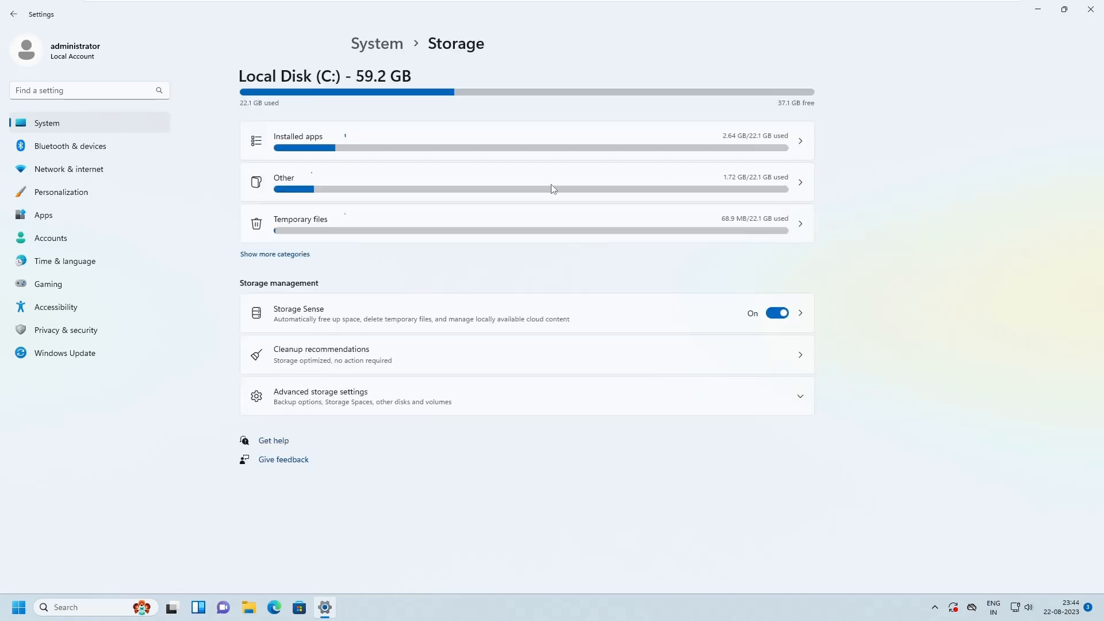
{"action": "left_click", "coordinate": [509, 361]}
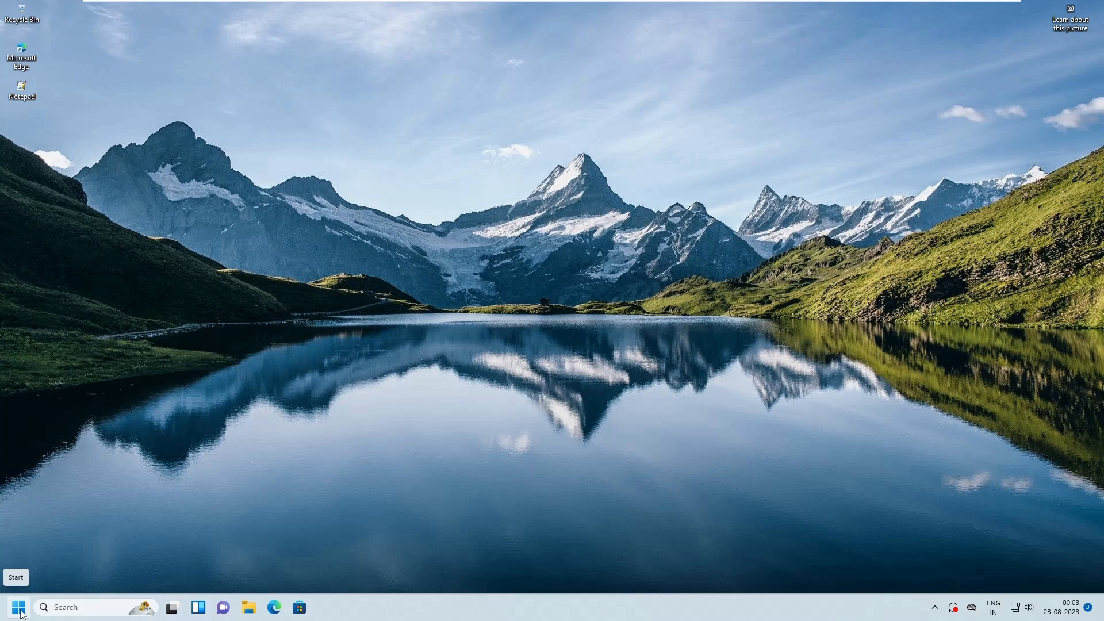
- Find Disk Cleanup by searching for "diskclean", launch it for drive C:, and move its window toward the middle of the desktop
{"action": "left_click", "coordinate": [19, 608]}
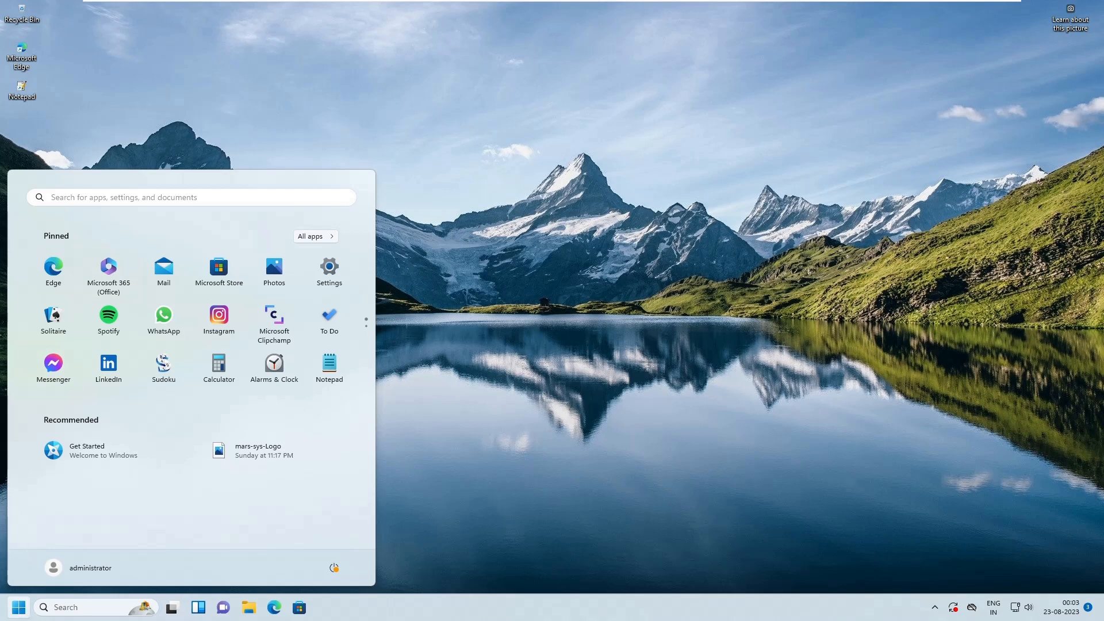
{"action": "left_click", "coordinate": [67, 198]}
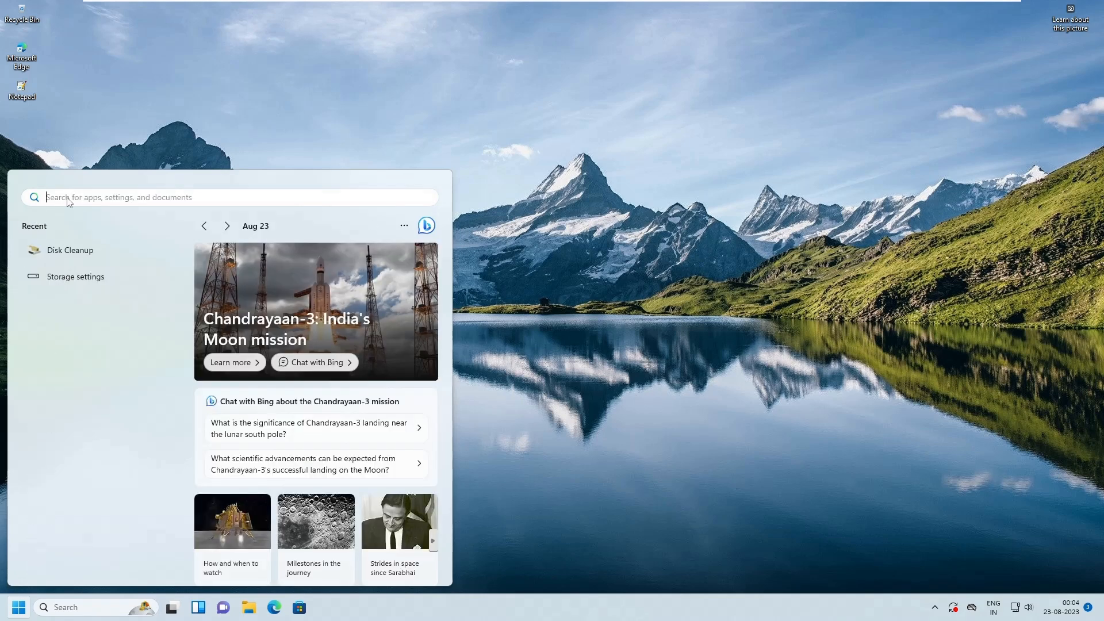
{"action": "type", "text": "disk"}
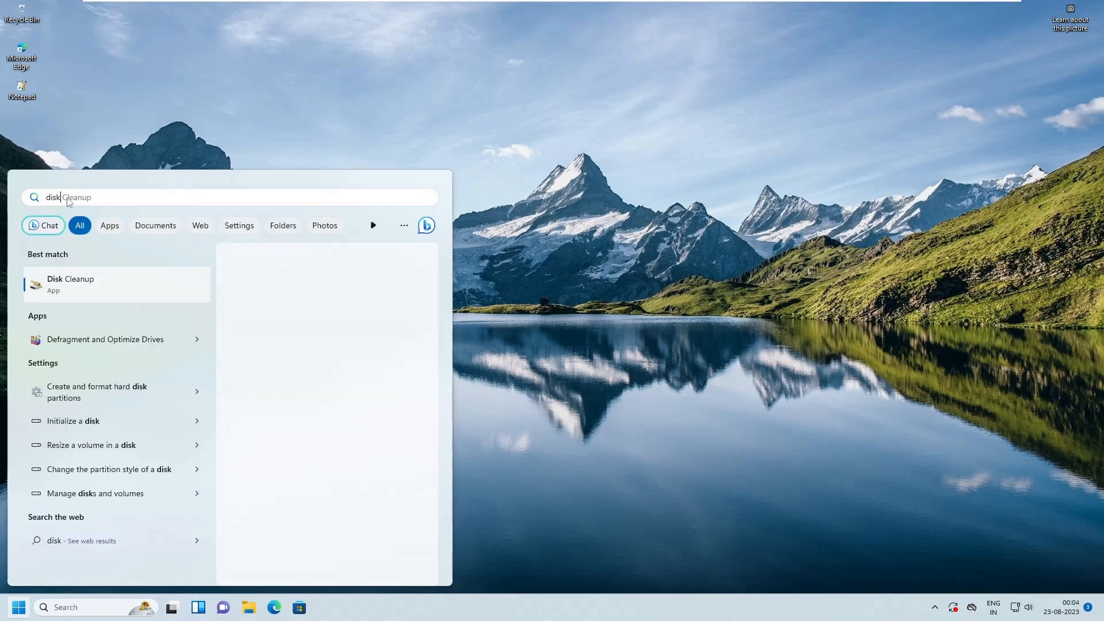
{"action": "type", "text": "clen"}
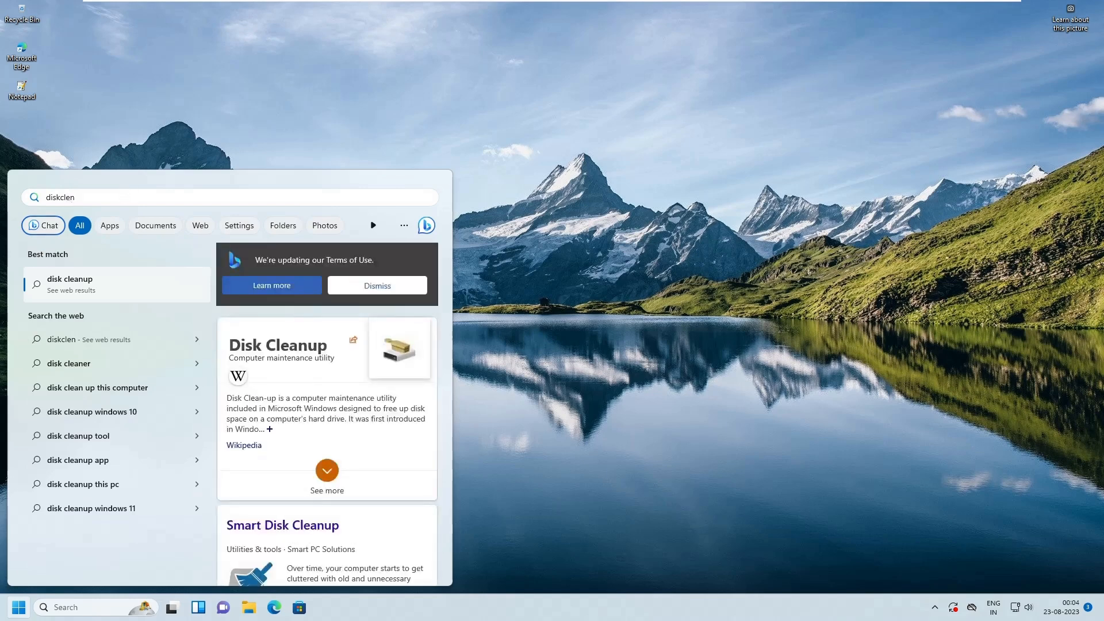
{"action": "key", "text": "BackSpace"}
{"action": "type", "text": "an"}
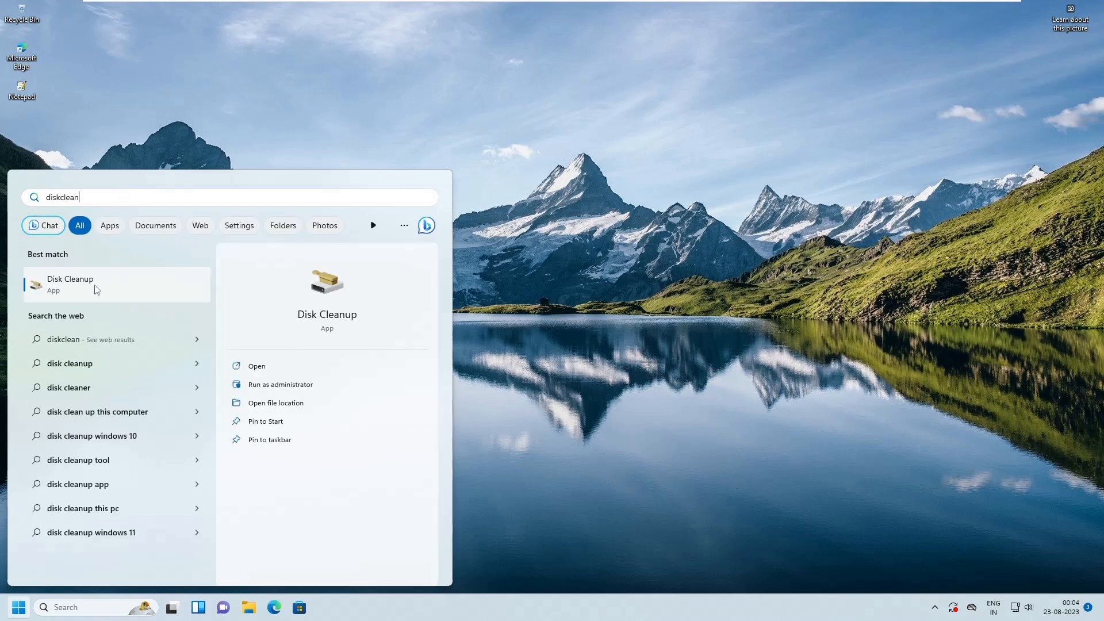
{"action": "left_click", "coordinate": [69, 285]}
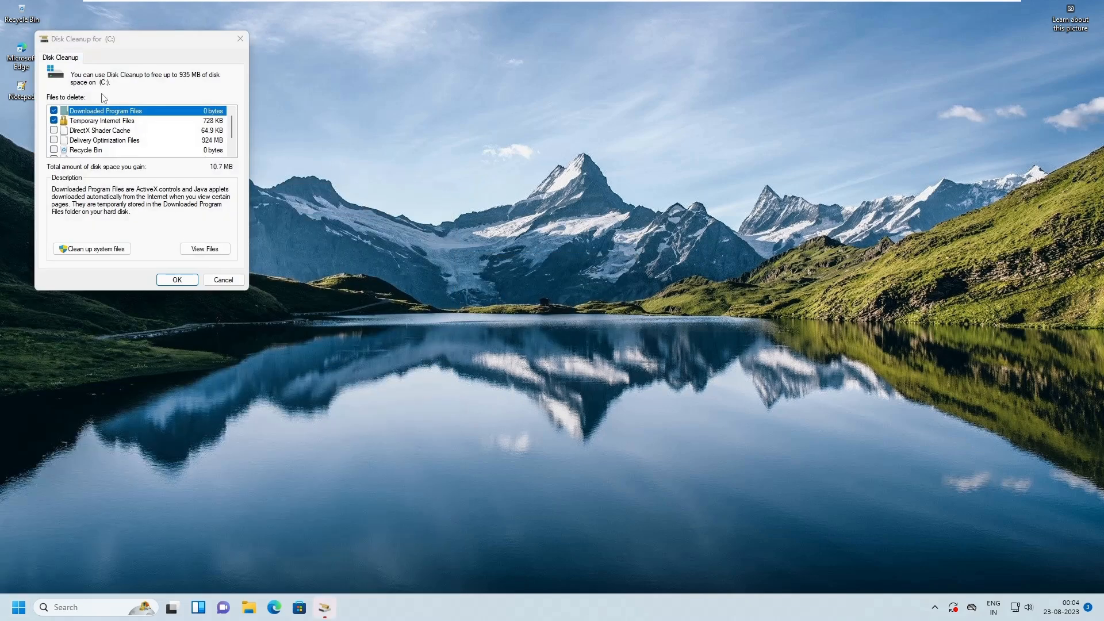
{"action": "left_click_drag", "start_coordinate": [99, 43], "coordinate": [423, 121]}
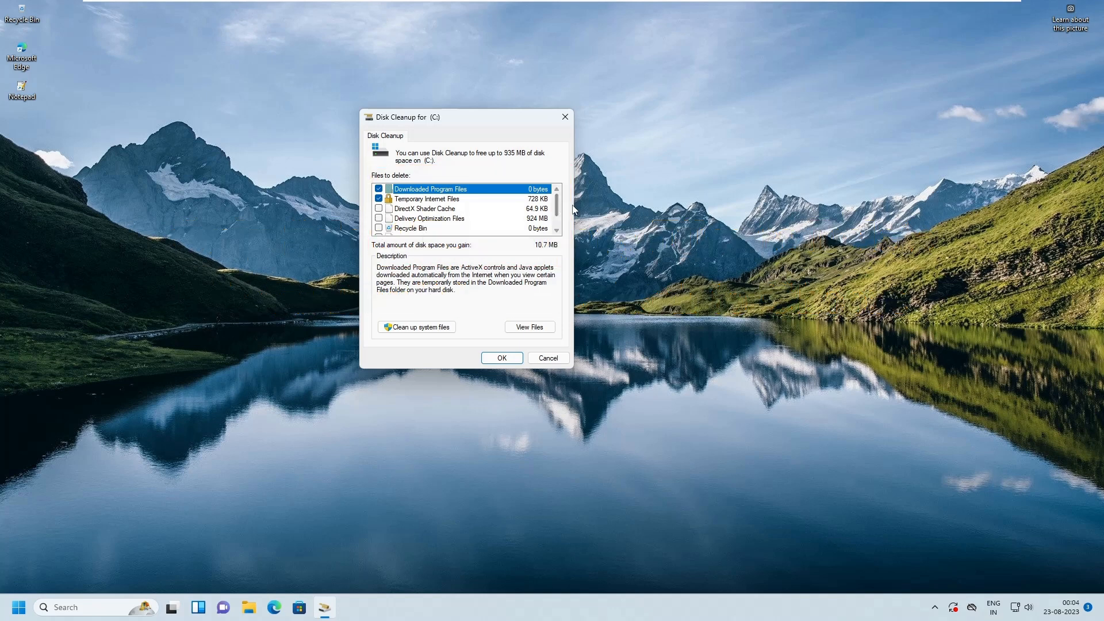
- Exclude Downloaded Program Files and Thumbnails from the files to delete, and include Recycle Bin and Temporary files
{"action": "mouse_move", "coordinate": [558, 209]}
{"action": "left_mouse_down"}
{"action": "mouse_move", "coordinate": [557, 223]}
{"action": "mouse_move", "coordinate": [555, 199]}
{"action": "left_mouse_up"}
{"action": "left_click", "coordinate": [378, 188]}
{"action": "left_click_drag", "start_coordinate": [557, 207], "coordinate": [558, 218]}
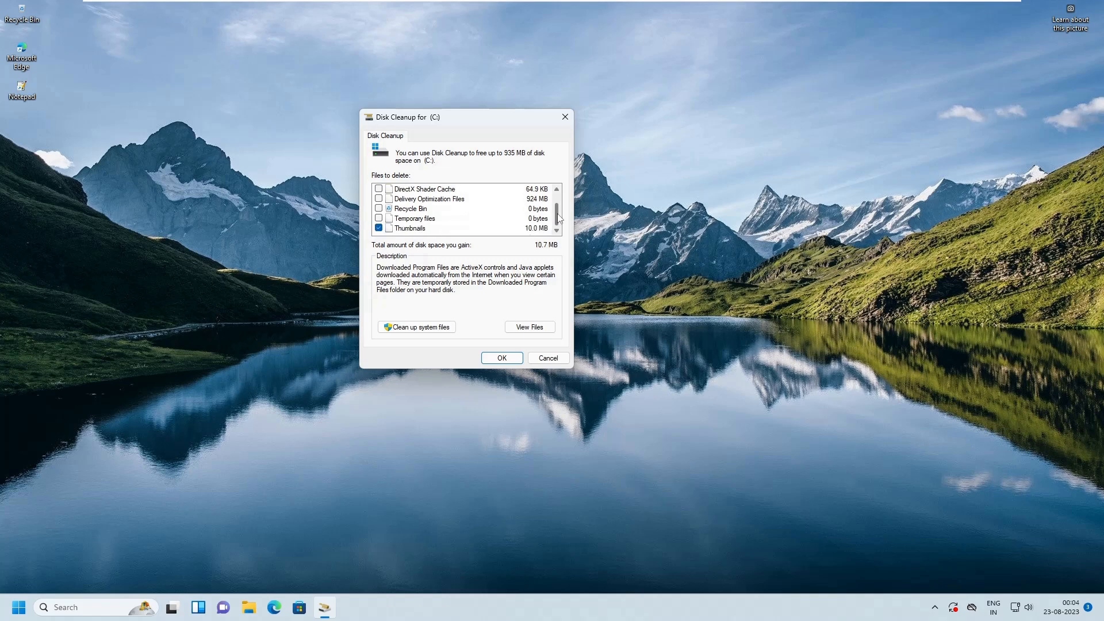
{"action": "left_click", "coordinate": [379, 208]}
{"action": "left_click", "coordinate": [378, 218]}
{"action": "left_click", "coordinate": [379, 228]}
{"action": "scroll", "coordinate": [469, 228], "scroll_direction": "up", "scroll_amount": 1}
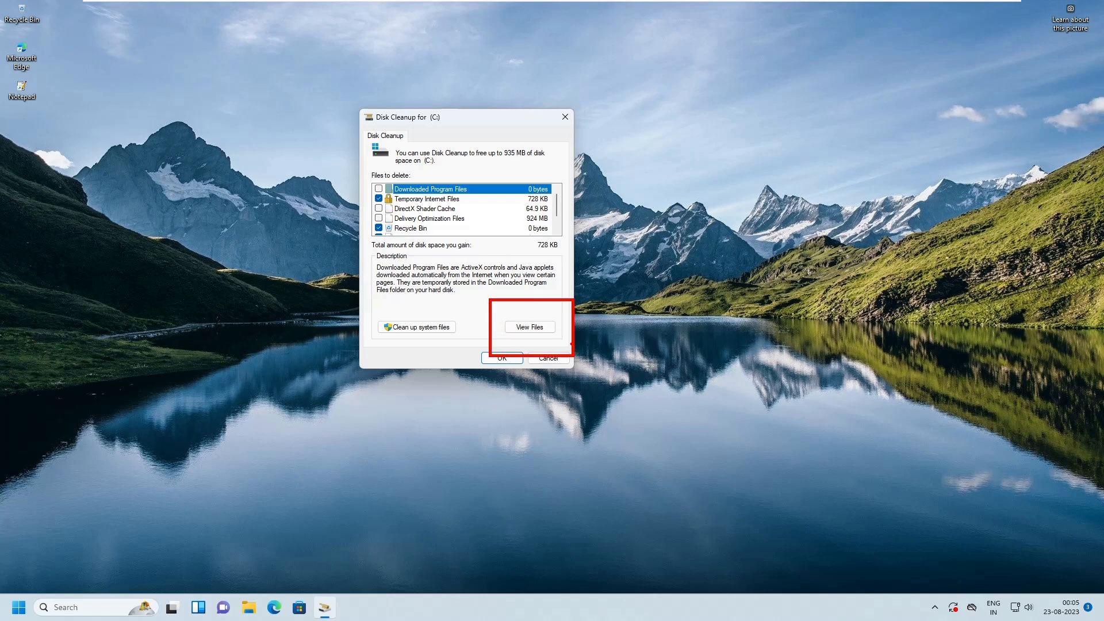
- Inspect the folders holding Downloaded Program Files and Temporary Internet Files, closing each one after viewing
{"action": "left_click", "coordinate": [530, 326]}
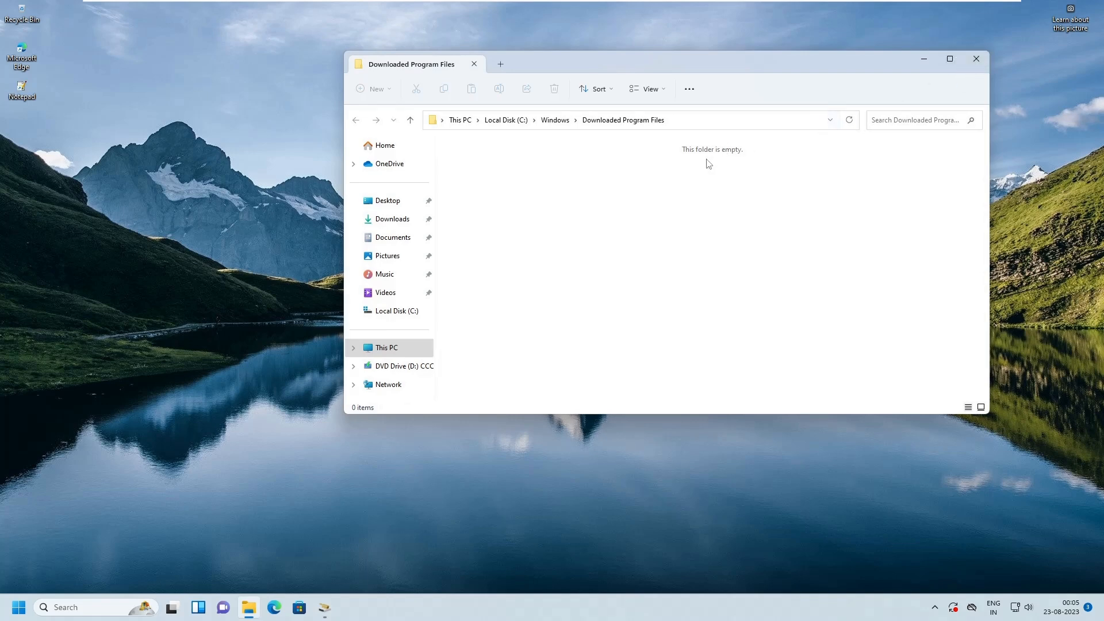
{"action": "left_click", "coordinate": [975, 58]}
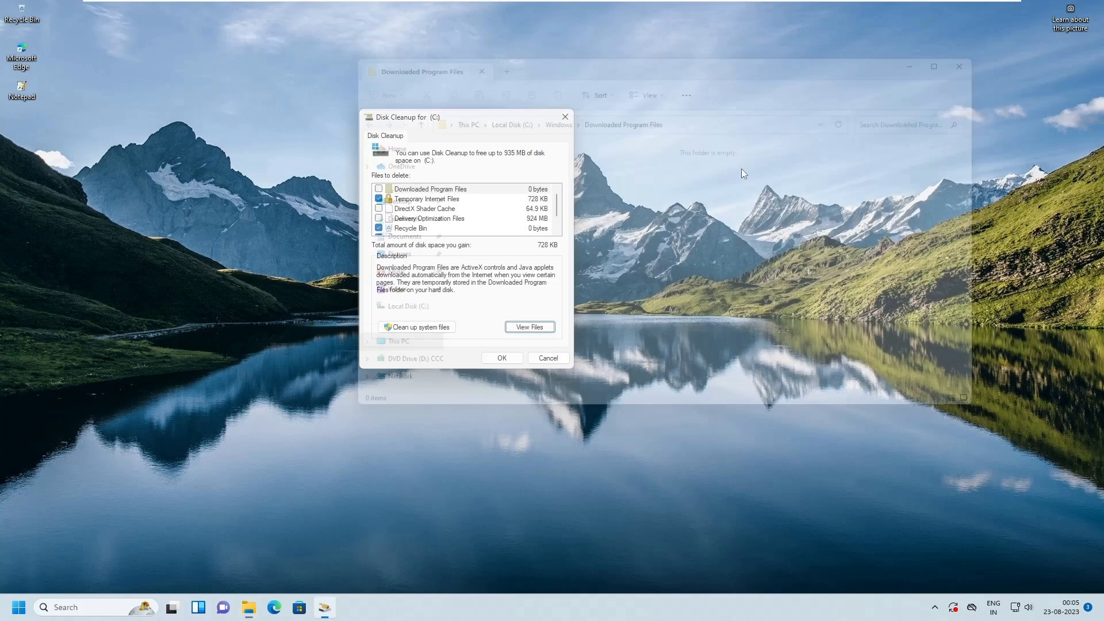
{"action": "left_click", "coordinate": [431, 199]}
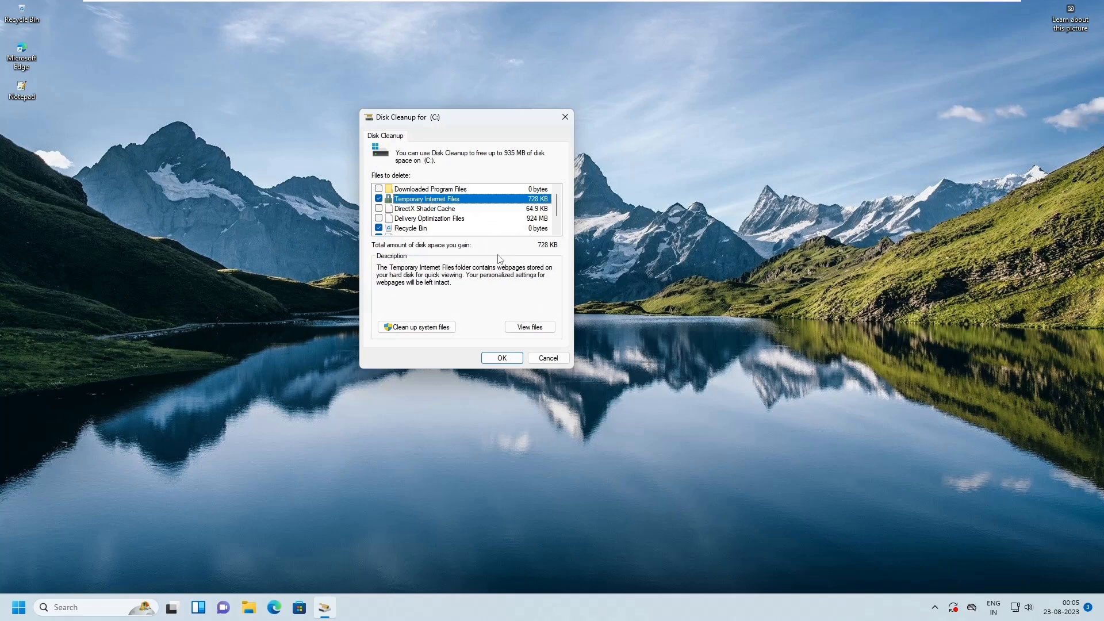
{"action": "left_click", "coordinate": [537, 328]}
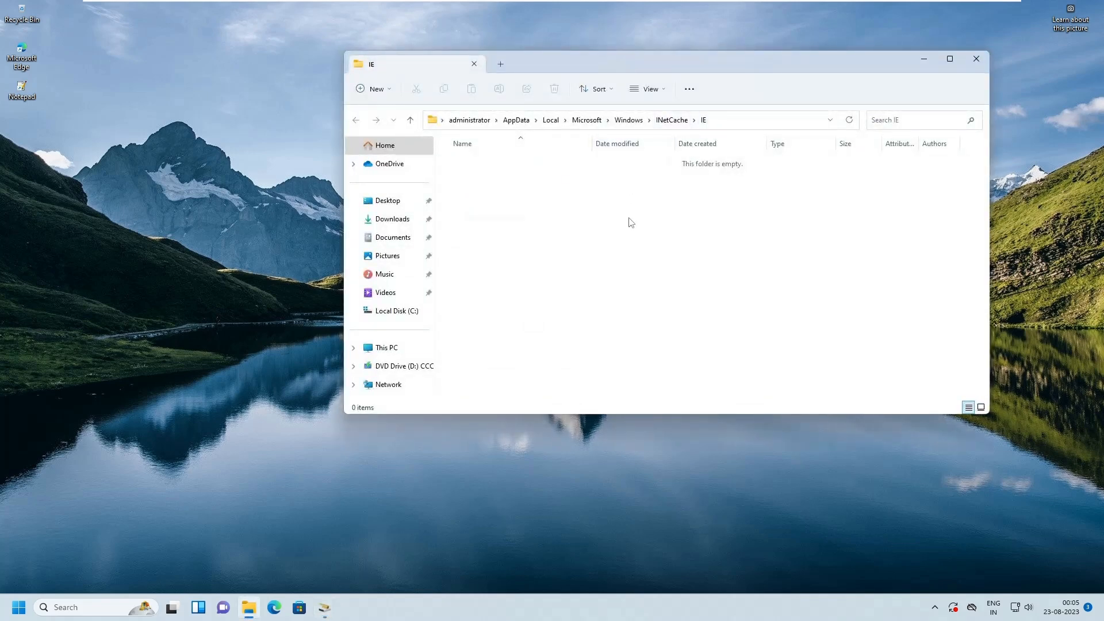
{"action": "left_click", "coordinate": [975, 57]}
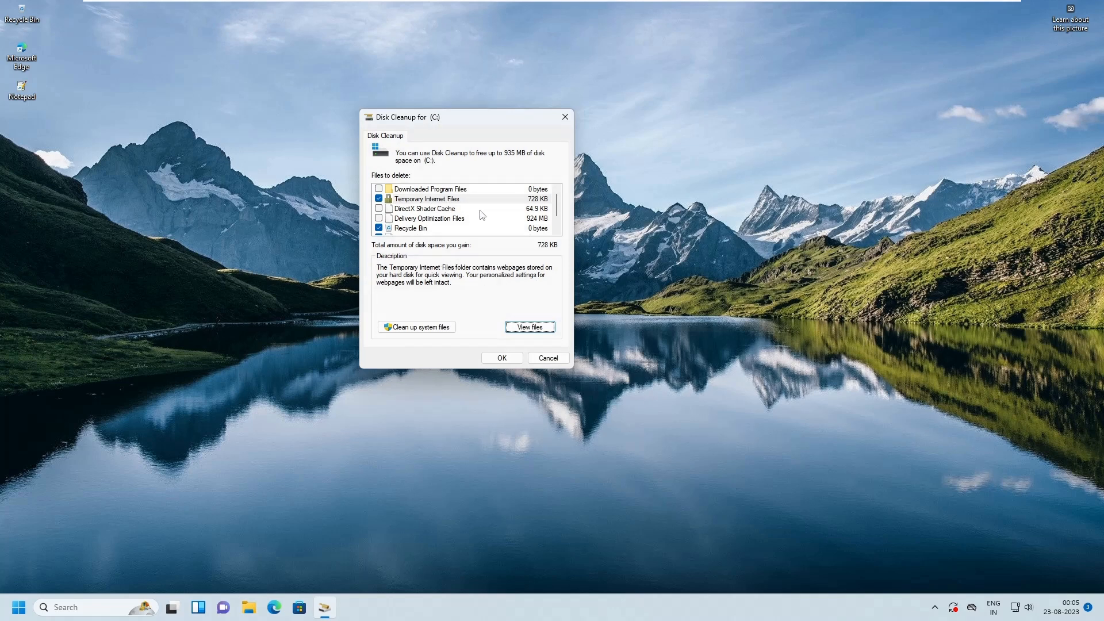
- Start the disk cleanup with the chosen categories and confirm permanent deletion of the files
{"action": "scroll", "coordinate": [495, 215], "scroll_direction": "down", "scroll_amount": 1}
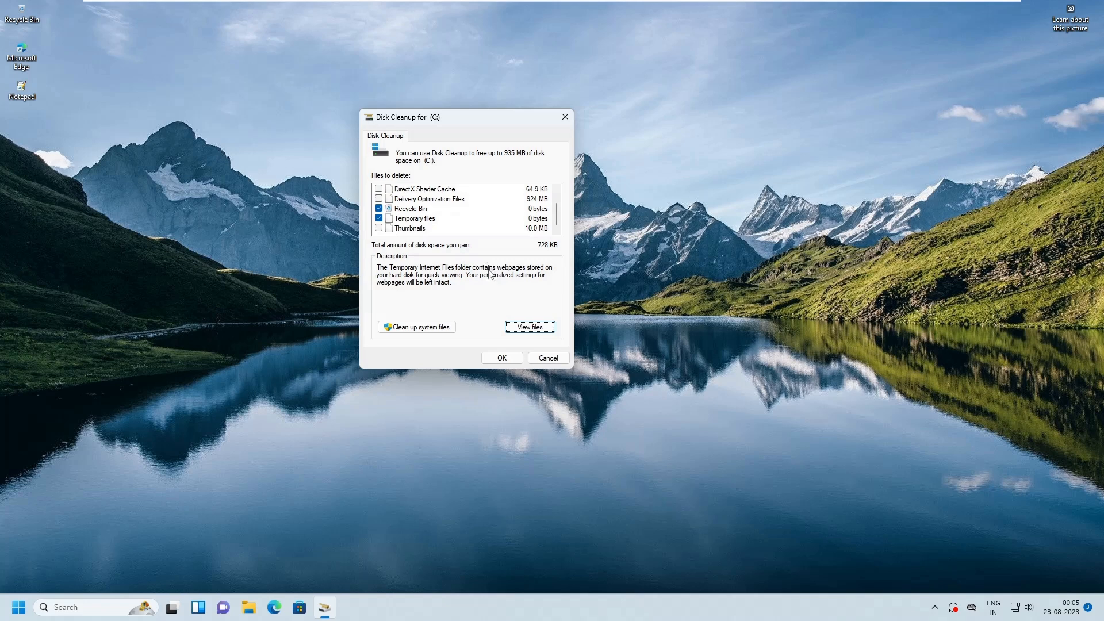
{"action": "left_click", "coordinate": [502, 358]}
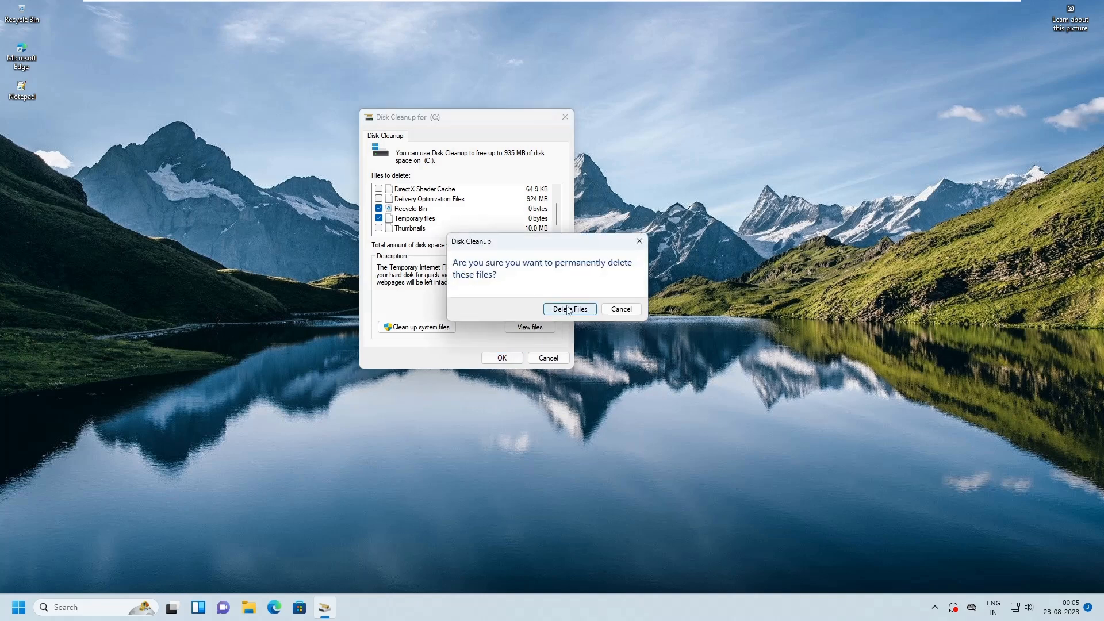
{"action": "left_click", "coordinate": [567, 308]}
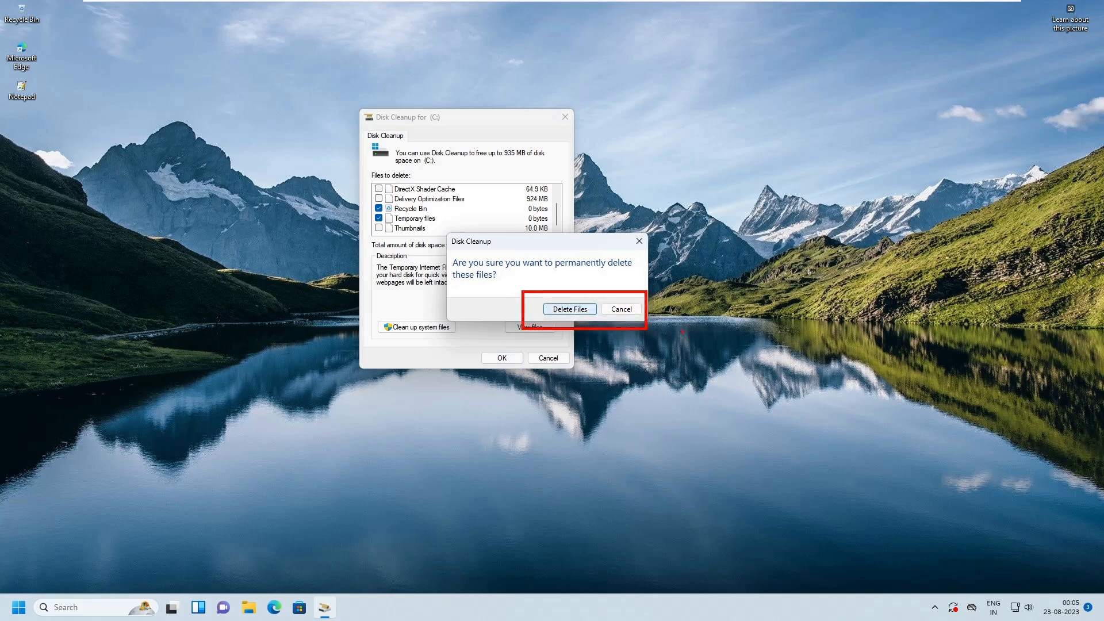
{"action": "left_click", "coordinate": [578, 309]}
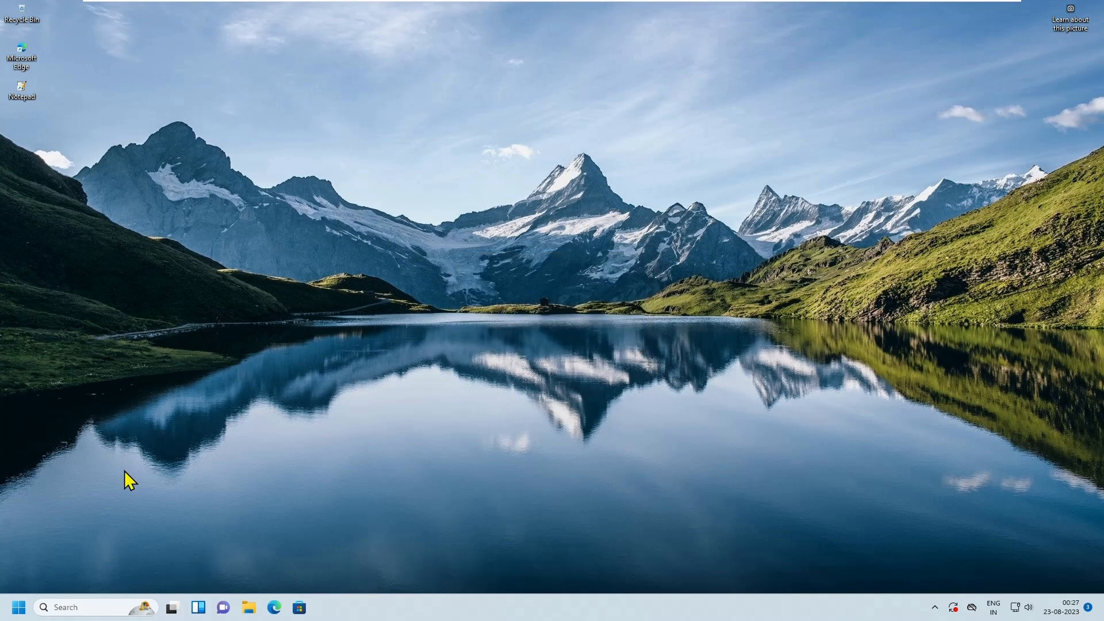
- Open the About page in the Windows System settings
{"action": "left_click", "coordinate": [20, 609]}
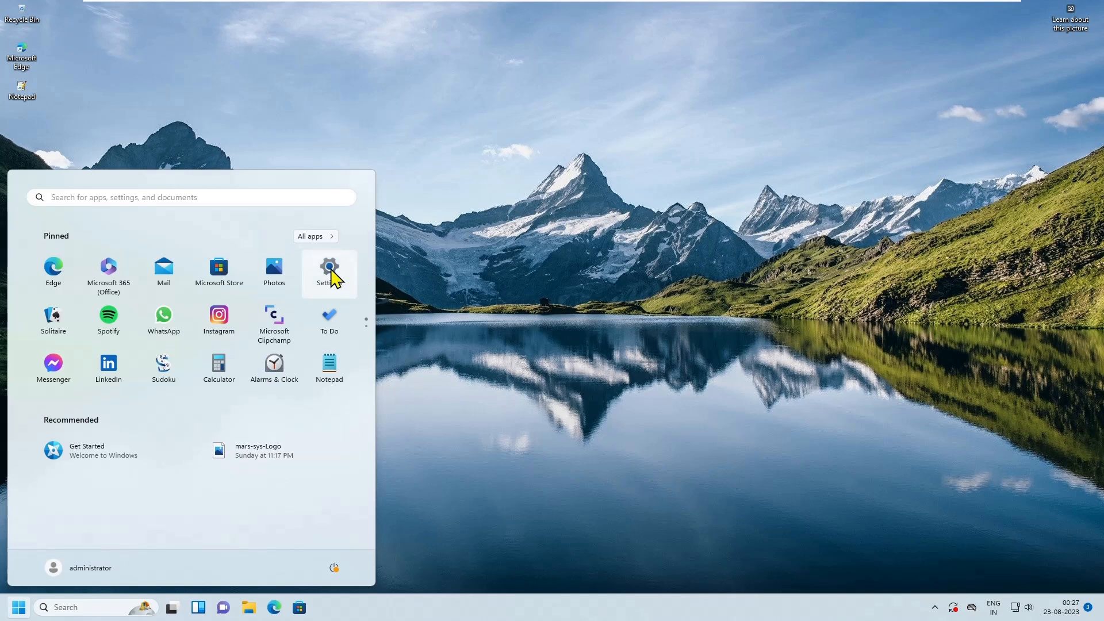
{"action": "left_click", "coordinate": [493, 307]}
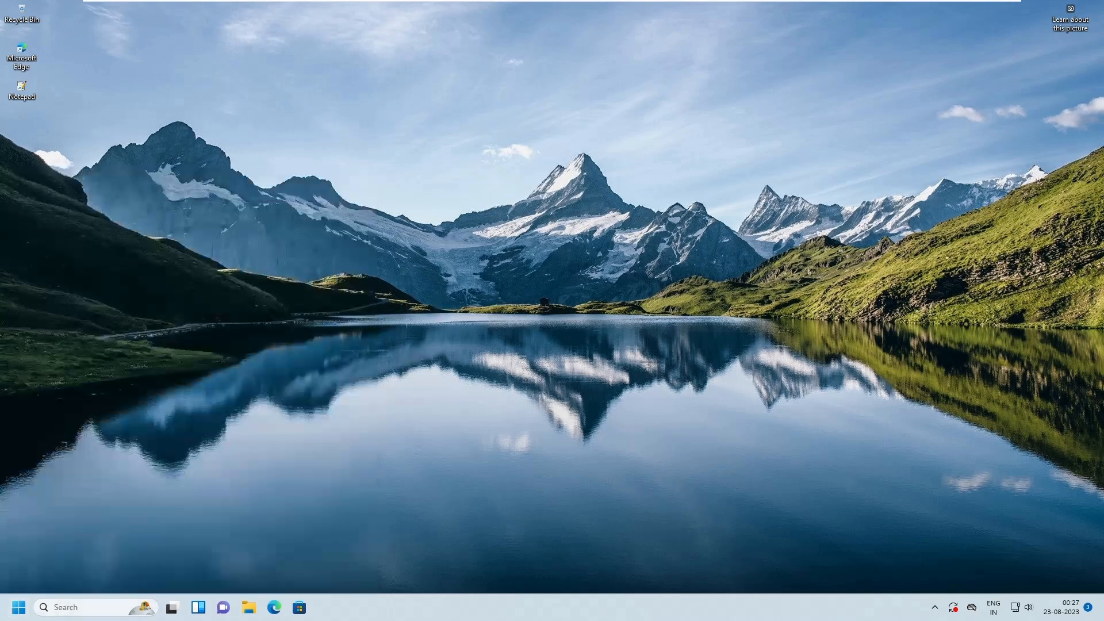
{"action": "left_click", "coordinate": [19, 609]}
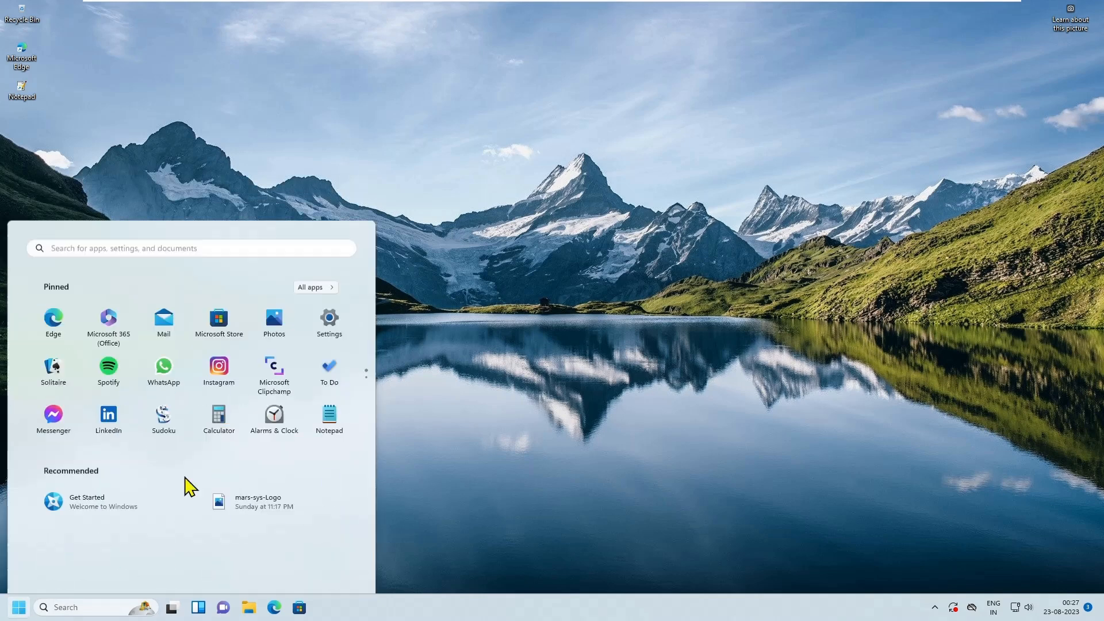
{"action": "left_click", "coordinate": [467, 257]}
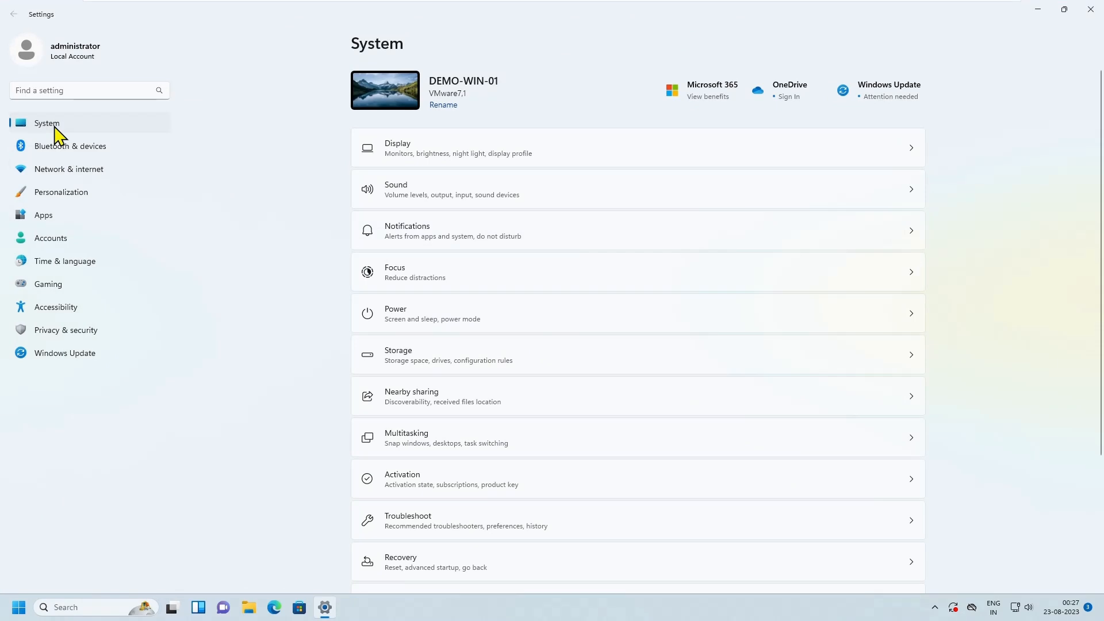
{"action": "scroll", "coordinate": [511, 228], "scroll_direction": "down", "scroll_amount": 3}
{"action": "scroll", "coordinate": [513, 233], "scroll_direction": "down", "scroll_amount": 1}
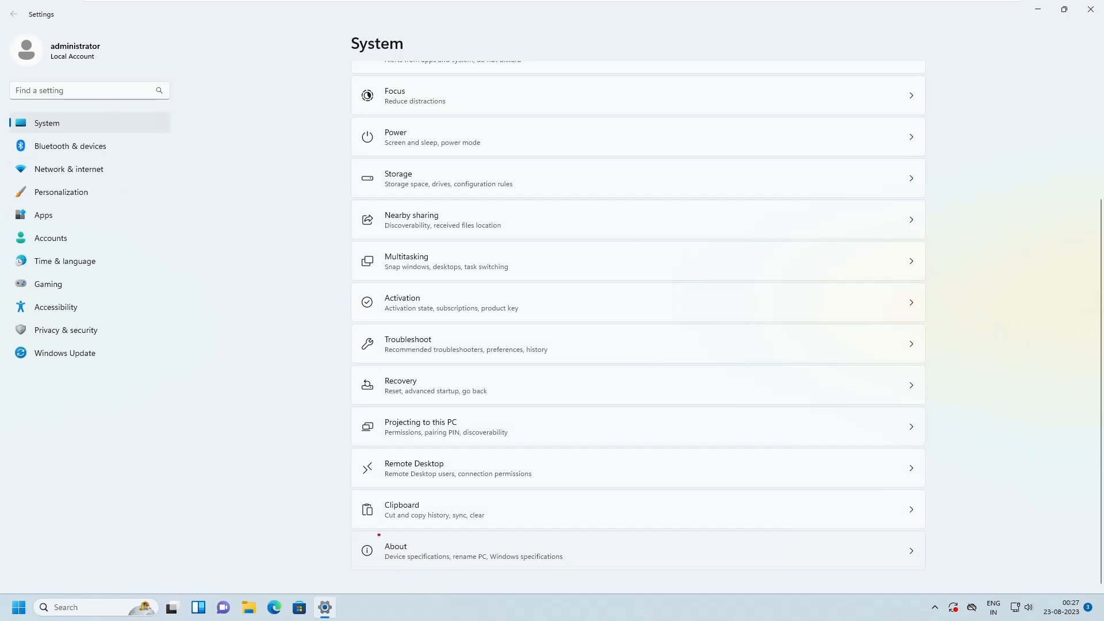
{"action": "mouse_move", "coordinate": [351, 530]}
{"action": "left_mouse_down"}
{"action": "mouse_move", "coordinate": [826, 562]}
{"action": "mouse_move", "coordinate": [937, 586]}
{"action": "left_mouse_up"}
{"action": "left_click", "coordinate": [537, 533]}
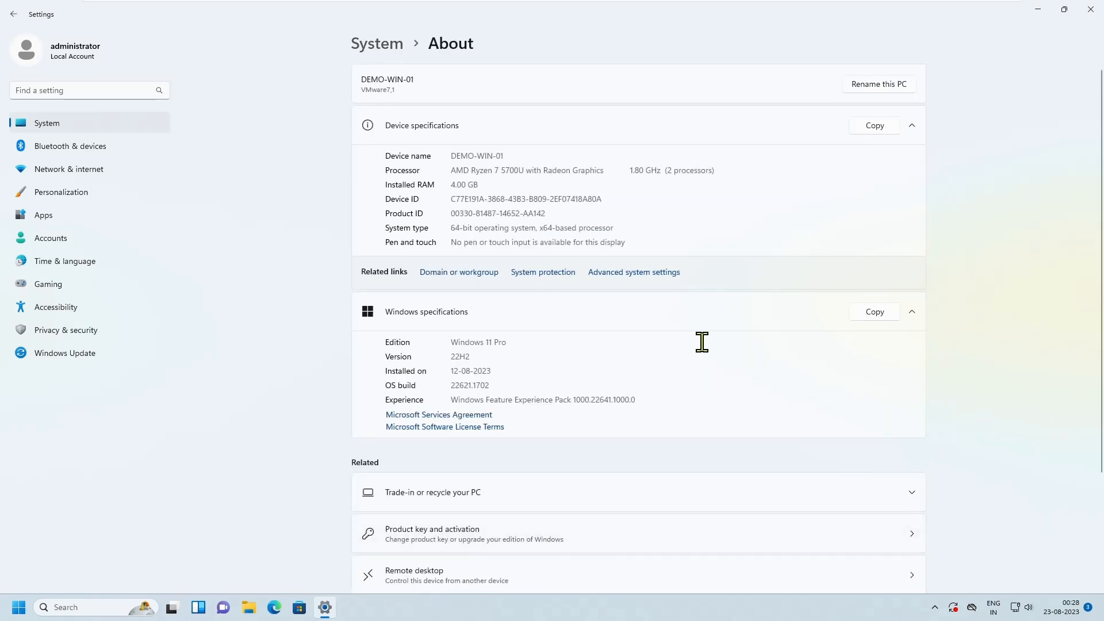
- Open the Performance Options dialog through the advanced system settings
{"action": "left_click_drag", "start_coordinate": [350, 262], "coordinate": [746, 288]}
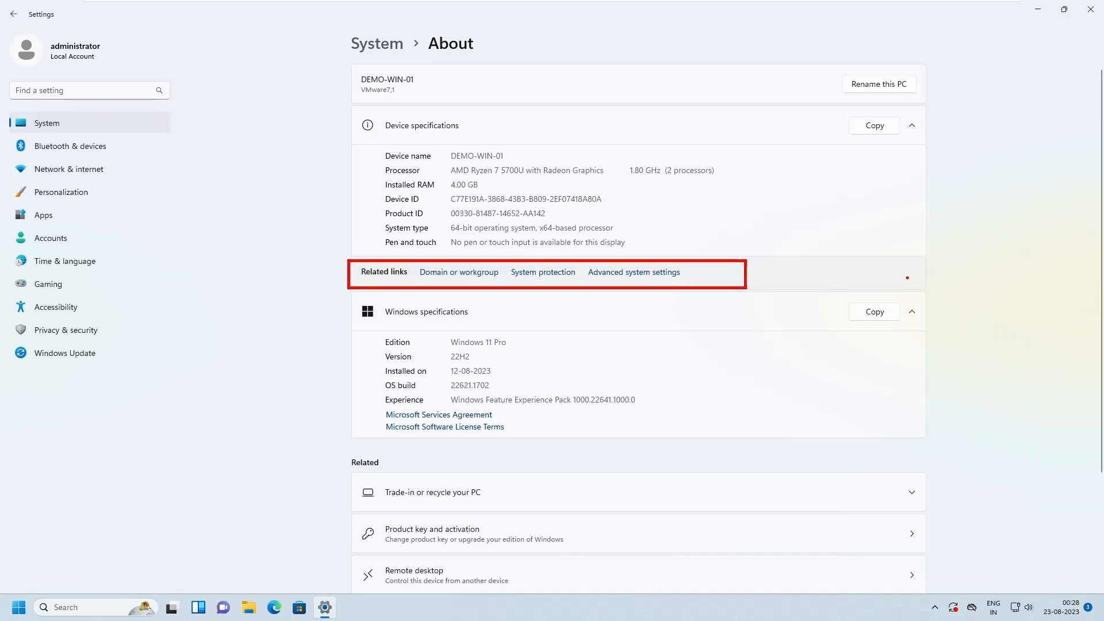
{"action": "key", "text": "Escape"}
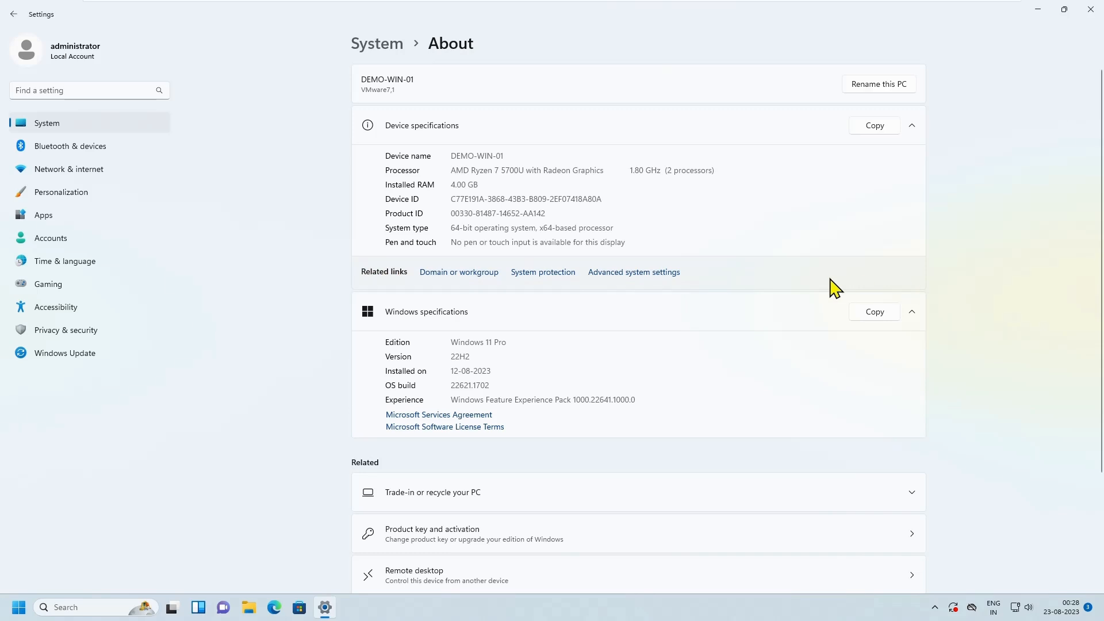
{"action": "left_click", "coordinate": [630, 274]}
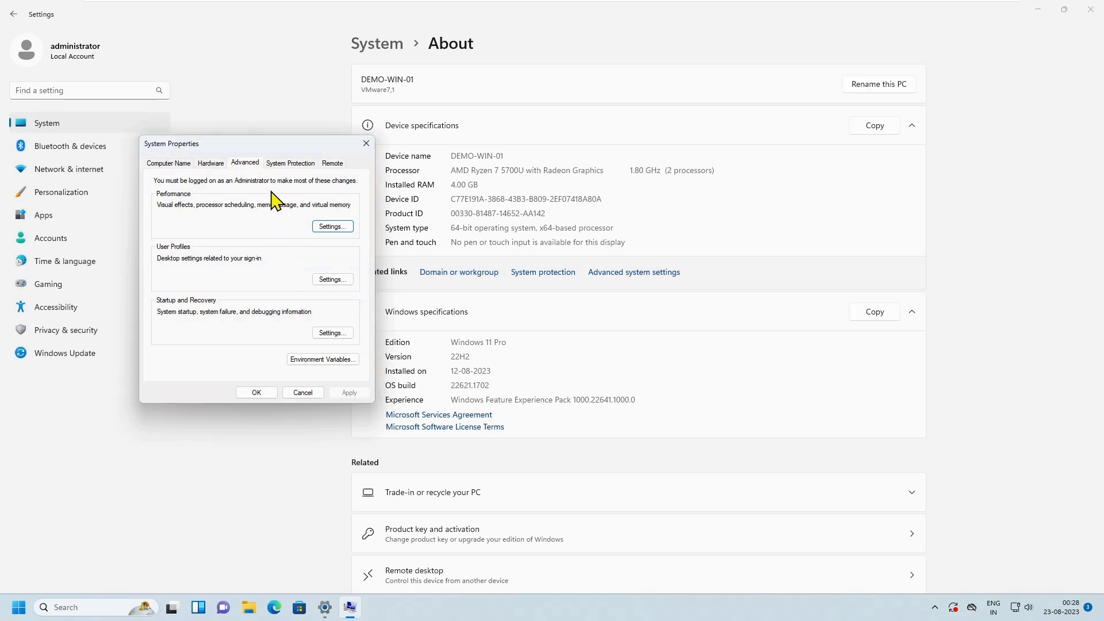
{"action": "left_click", "coordinate": [335, 229]}
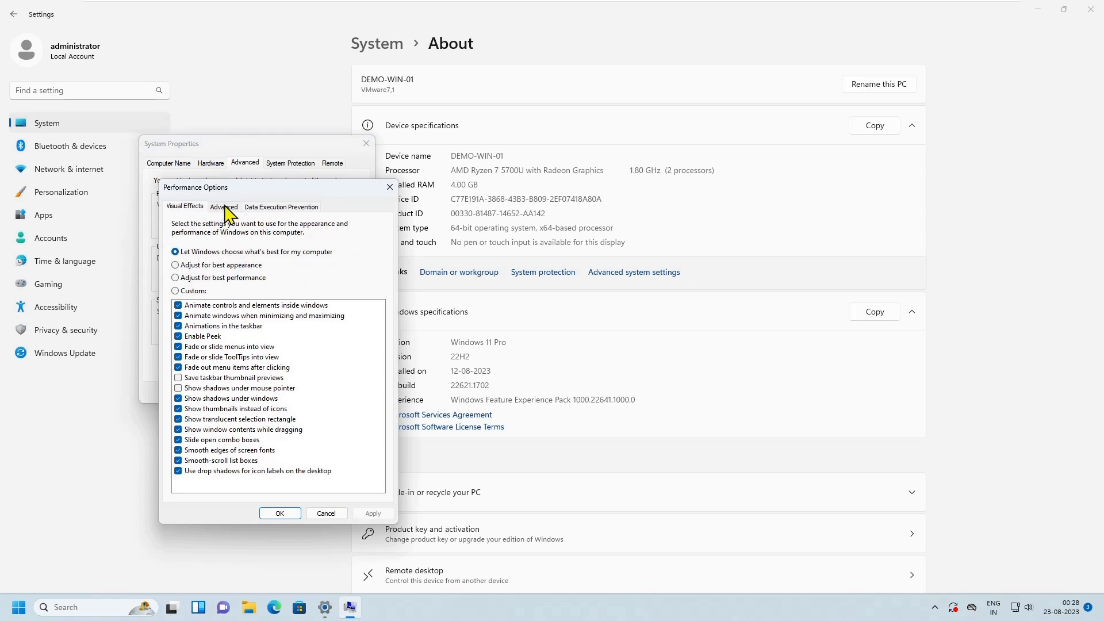
- Open the Virtual Memory settings for the paging file from the advanced performance options
{"action": "left_click", "coordinate": [224, 207]}
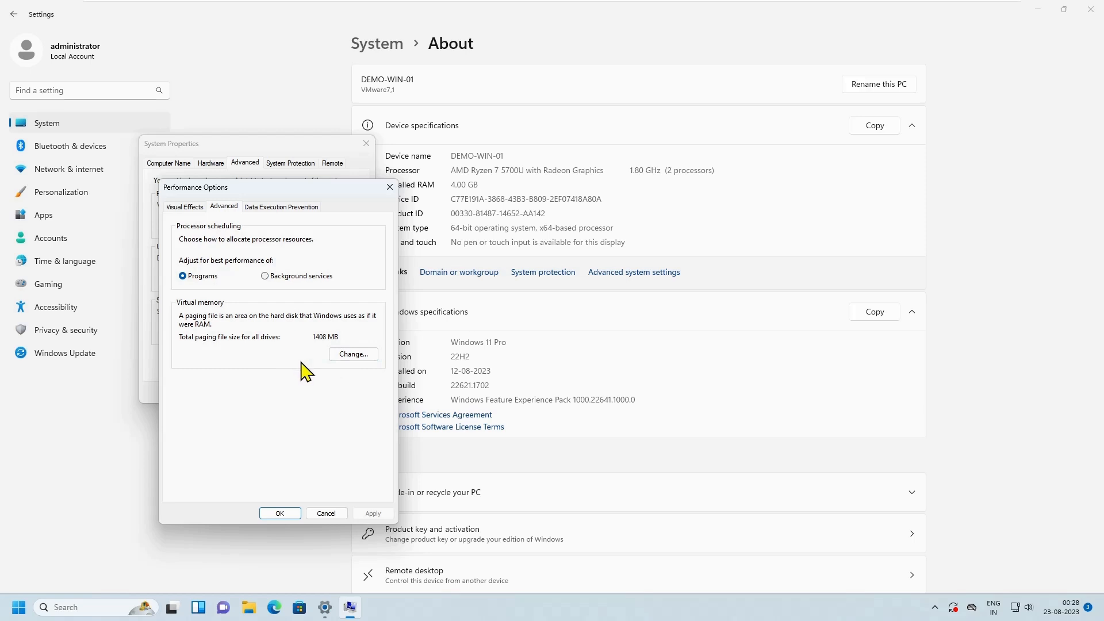
{"action": "left_click", "coordinate": [347, 355]}
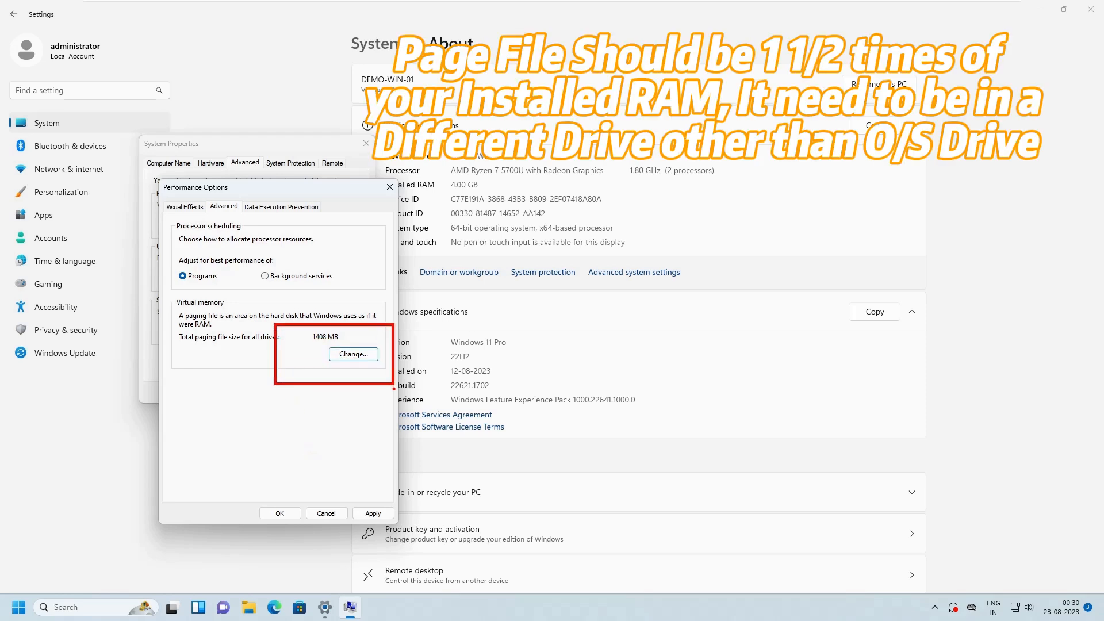
{"action": "left_click", "coordinate": [360, 355]}
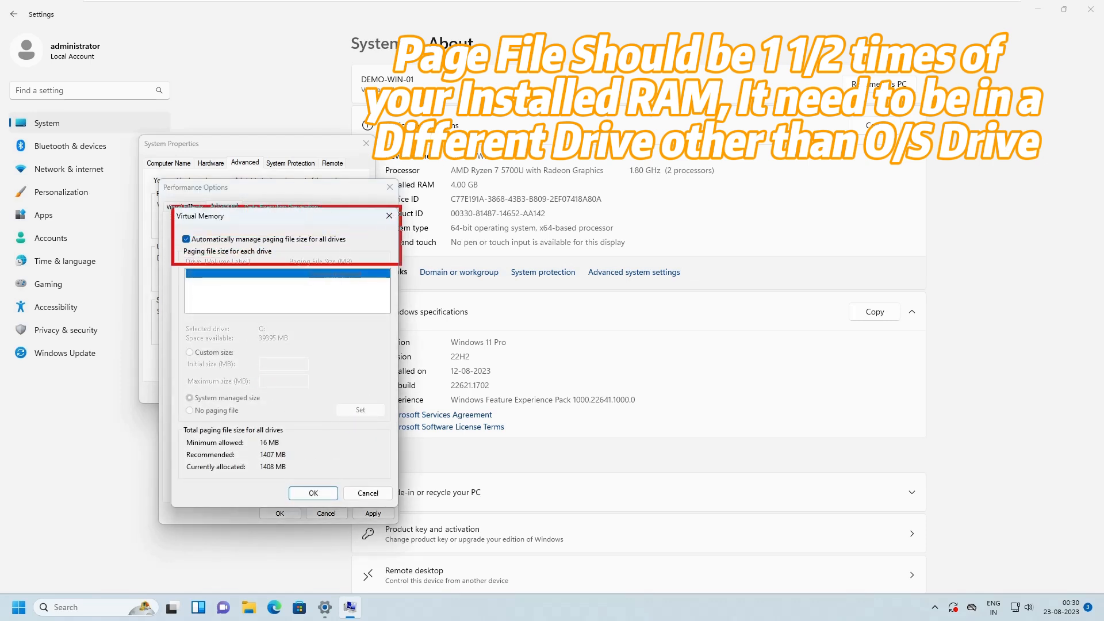
- Turn off automatic paging file management for all drives and choose a custom size for drive C:
{"action": "left_click", "coordinate": [208, 240]}
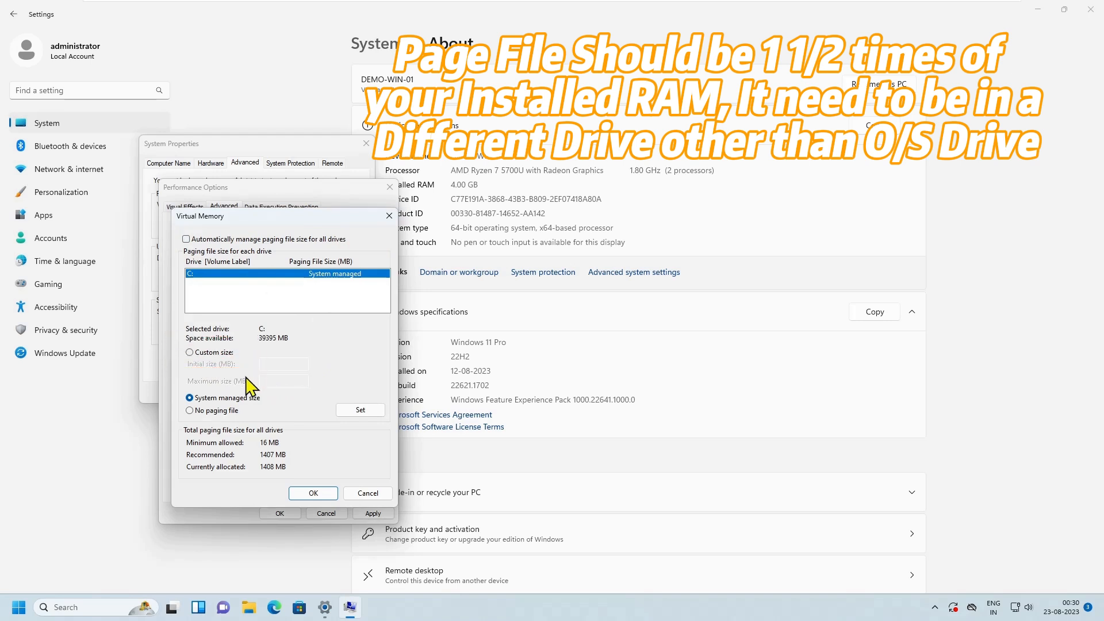
{"action": "left_click", "coordinate": [202, 352]}
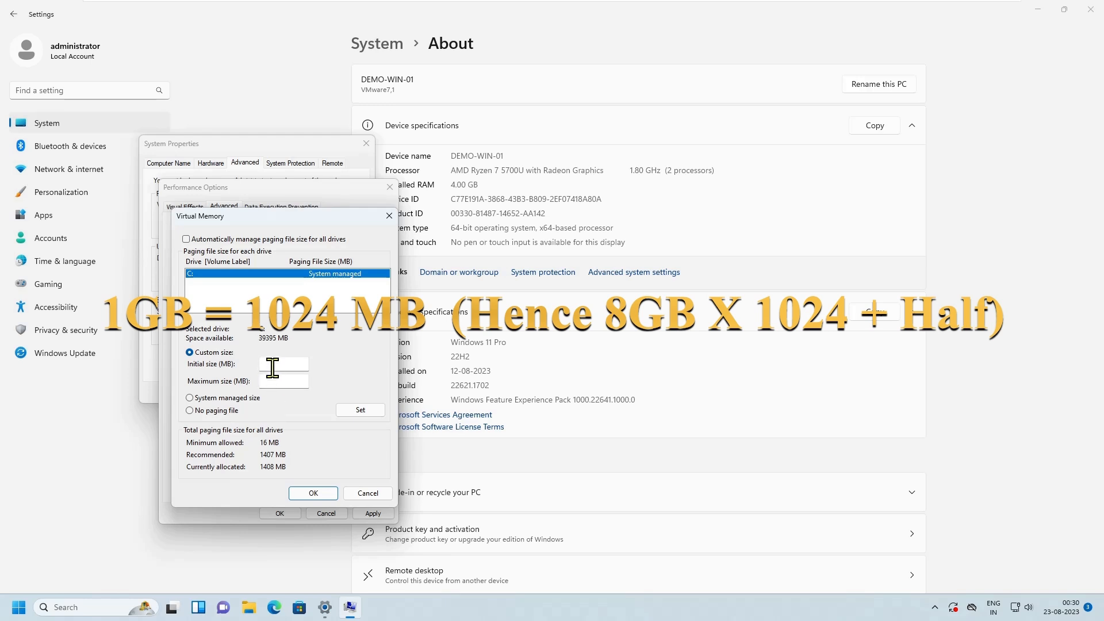
- Open Calculator and multiply 8 by 1024 to convert 8 GB of RAM to megabytes
{"action": "left_click", "coordinate": [83, 607]}
{"action": "type", "text": "calc"}
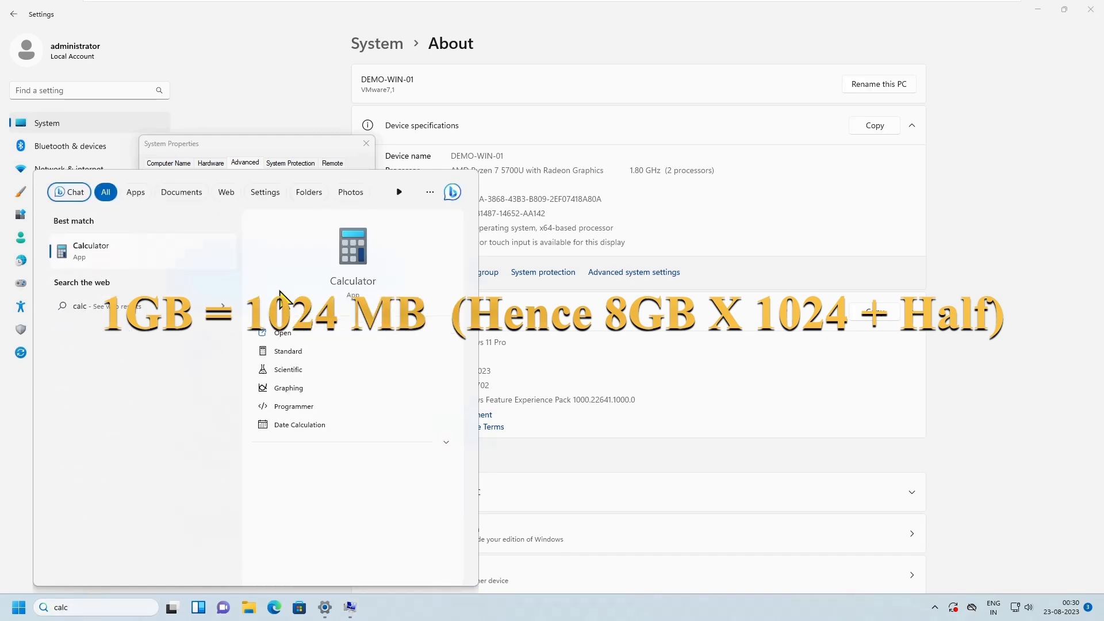
{"action": "left_click", "coordinate": [97, 253]}
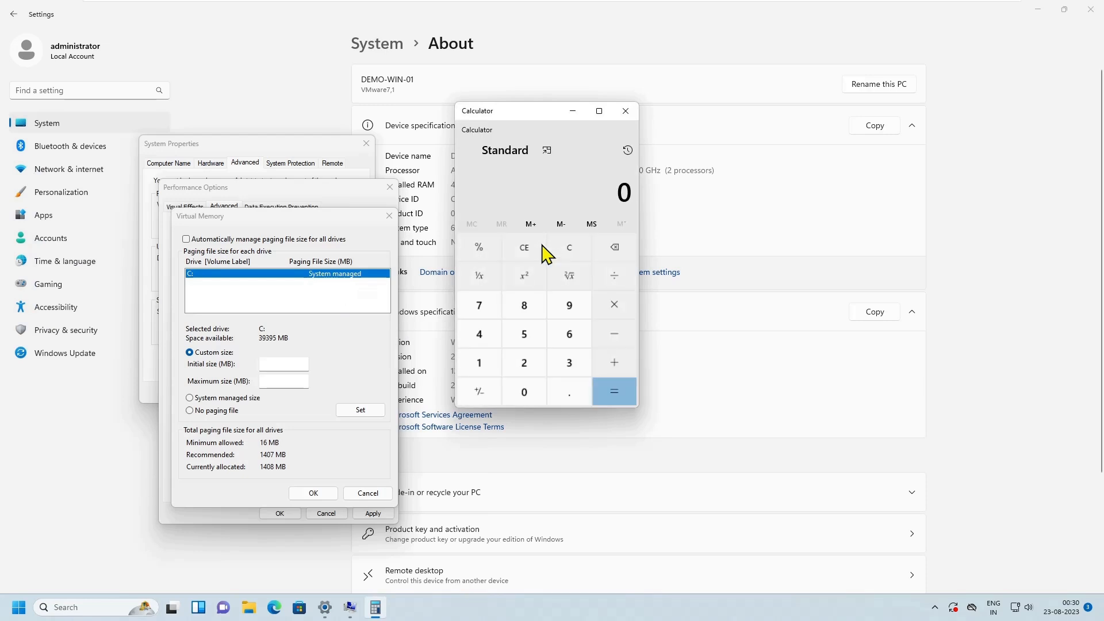
{"action": "left_click", "coordinate": [528, 300]}
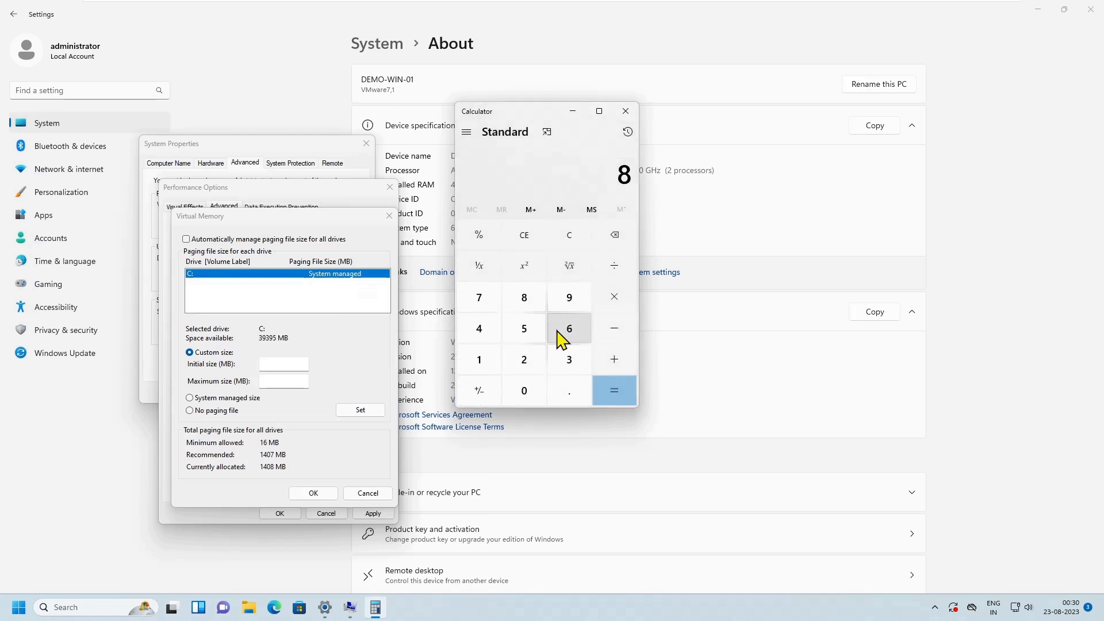
{"action": "left_click", "coordinate": [614, 297]}
{"action": "left_click", "coordinate": [479, 359]}
{"action": "left_click", "coordinate": [521, 391]}
{"action": "left_click", "coordinate": [524, 360]}
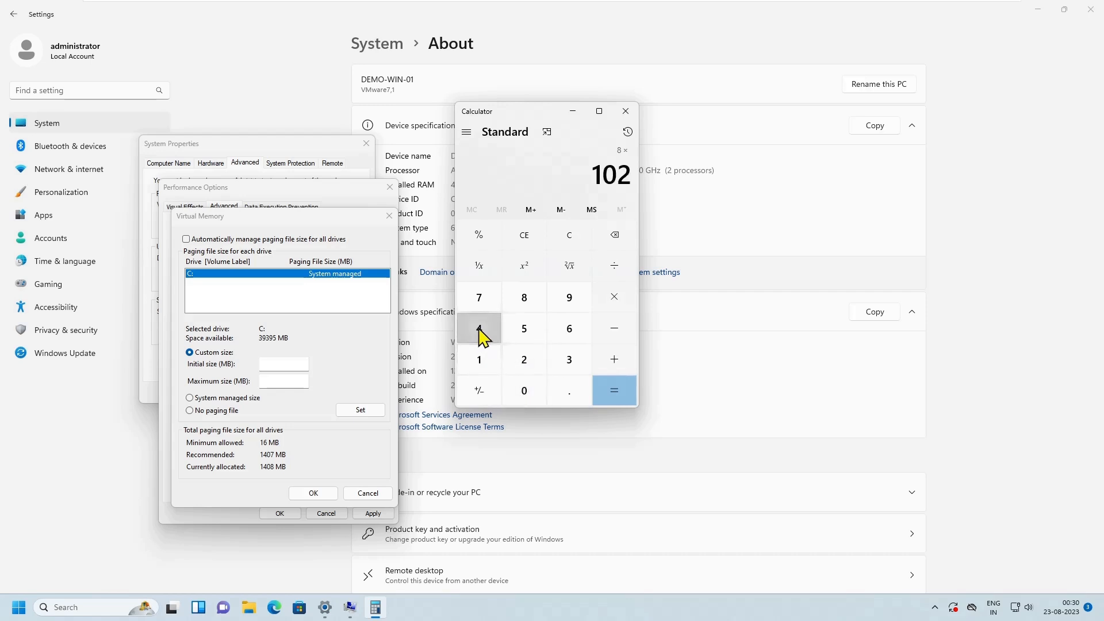
{"action": "left_click", "coordinate": [479, 331]}
{"action": "left_click", "coordinate": [618, 394]}
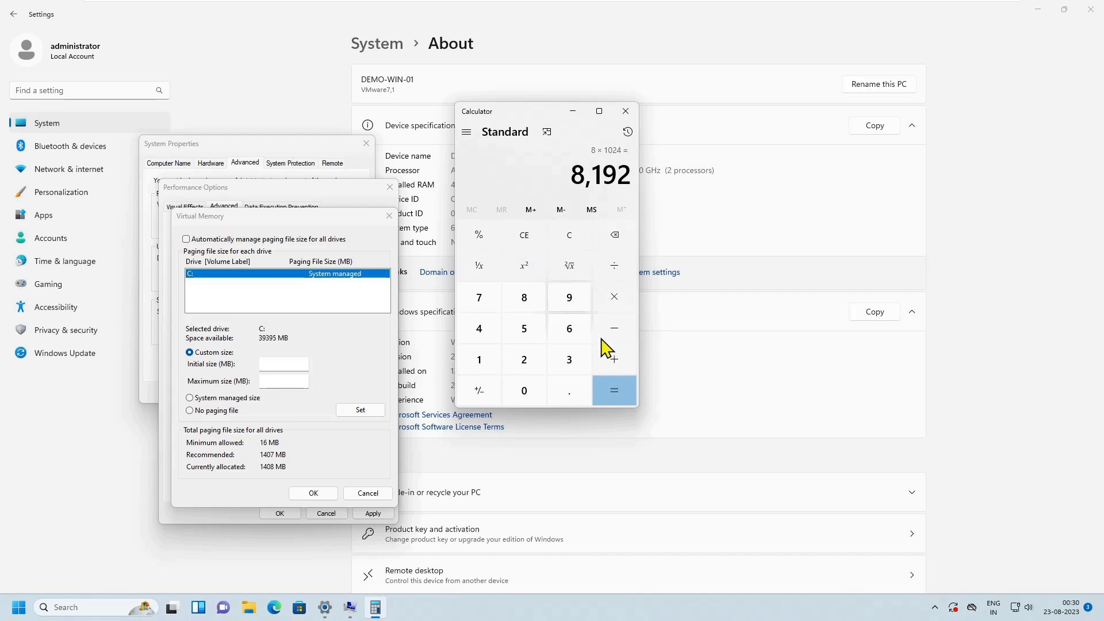
- Add 4096 to the calculated 8192 to get one and a half times the RAM, and close Calculator
{"action": "left_click", "coordinate": [615, 362]}
{"action": "left_click", "coordinate": [483, 330]}
{"action": "left_click", "coordinate": [524, 388]}
{"action": "left_click", "coordinate": [566, 302]}
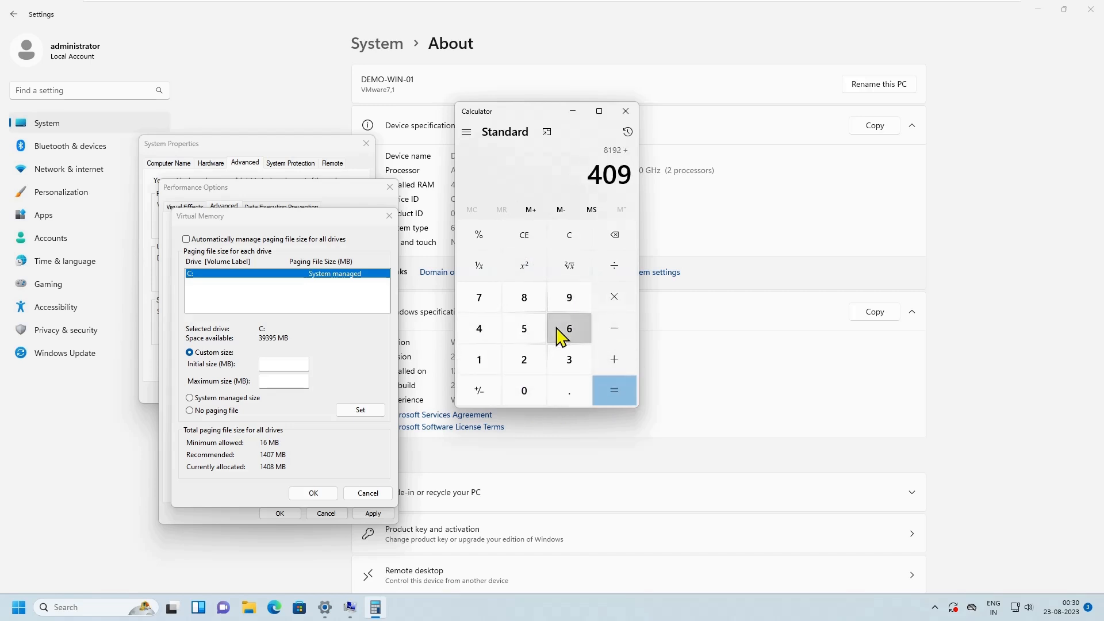
{"action": "left_click", "coordinate": [558, 330]}
{"action": "left_click", "coordinate": [618, 394]}
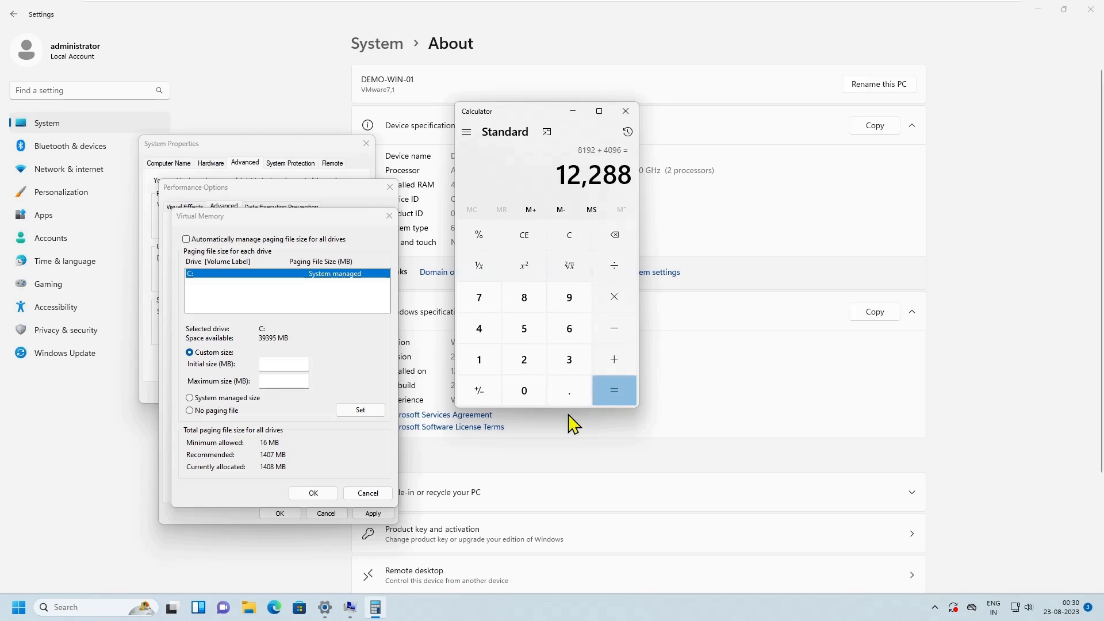
{"action": "left_click", "coordinate": [625, 115]}
- Set both the initial and maximum paging file size of drive C: to 12288 MB and assign them to the drive
{"action": "left_click", "coordinate": [284, 362]}
{"action": "type", "text": "12288"}
{"action": "left_click", "coordinate": [284, 381]}
{"action": "type", "text": "12288"}
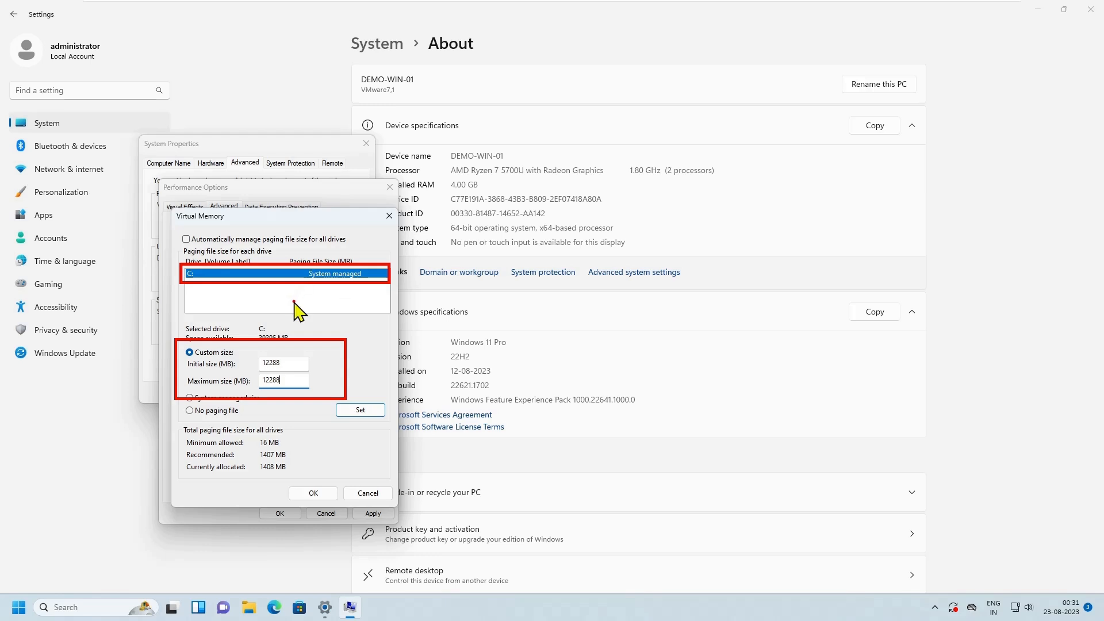
{"action": "left_click", "coordinate": [360, 410]}
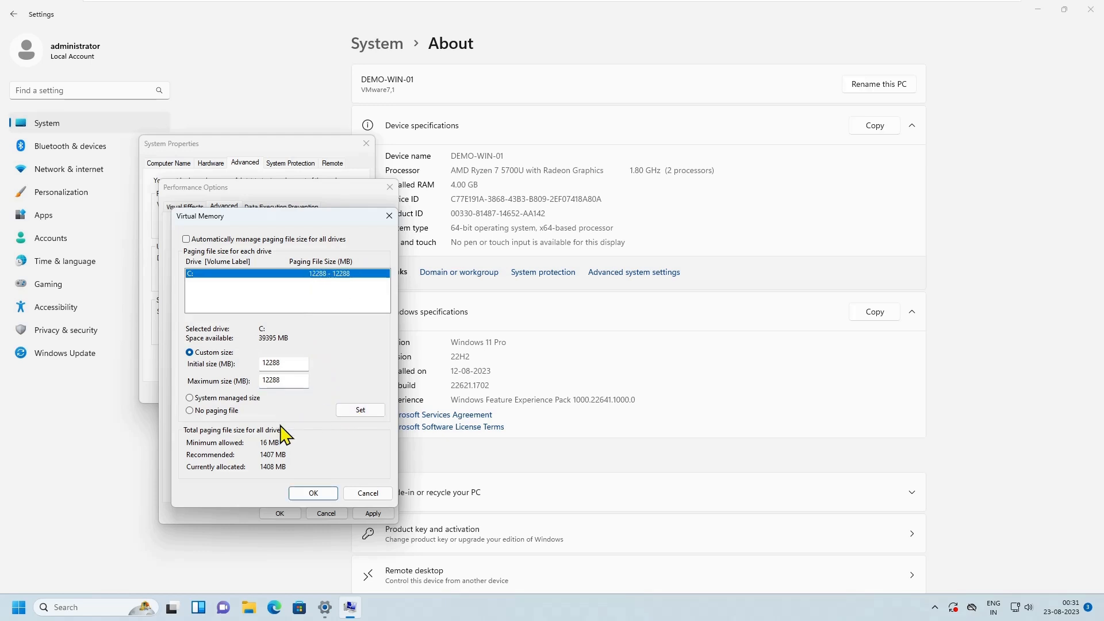
- Confirm the virtual memory settings, apply the performance options and close the System Properties dialog
{"action": "left_click", "coordinate": [313, 493]}
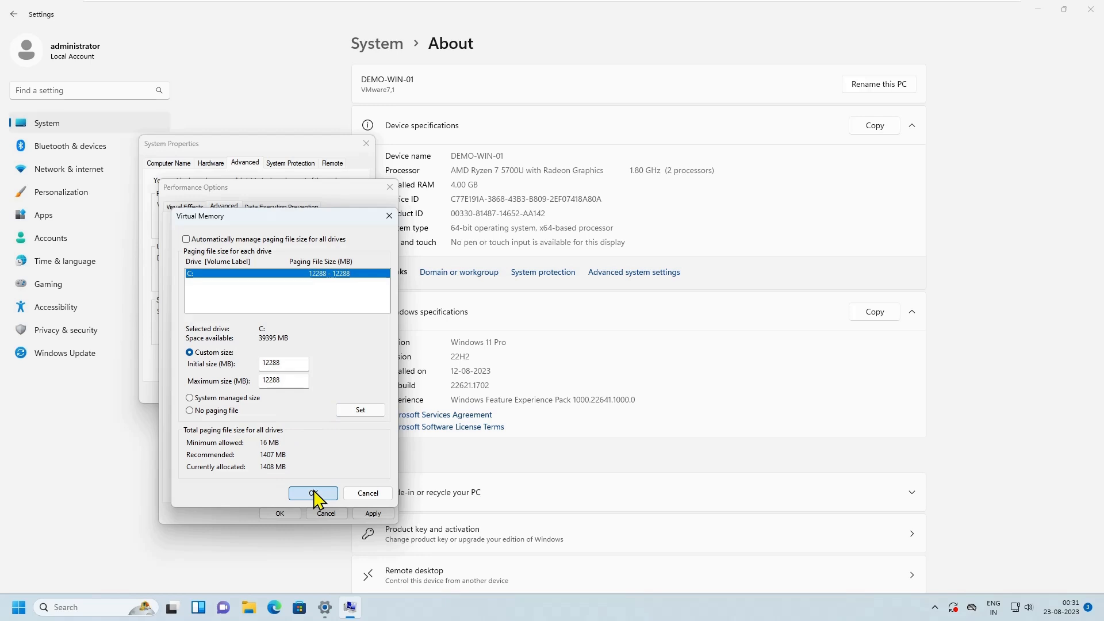
{"action": "left_click", "coordinate": [314, 493]}
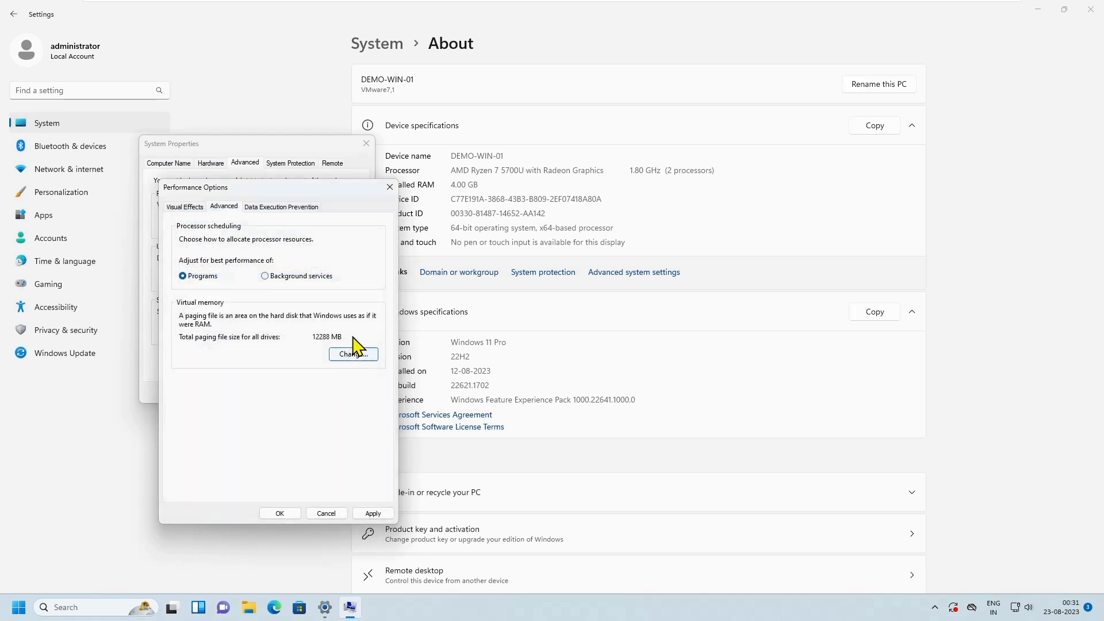
{"action": "left_click", "coordinate": [371, 514]}
{"action": "left_click", "coordinate": [279, 514]}
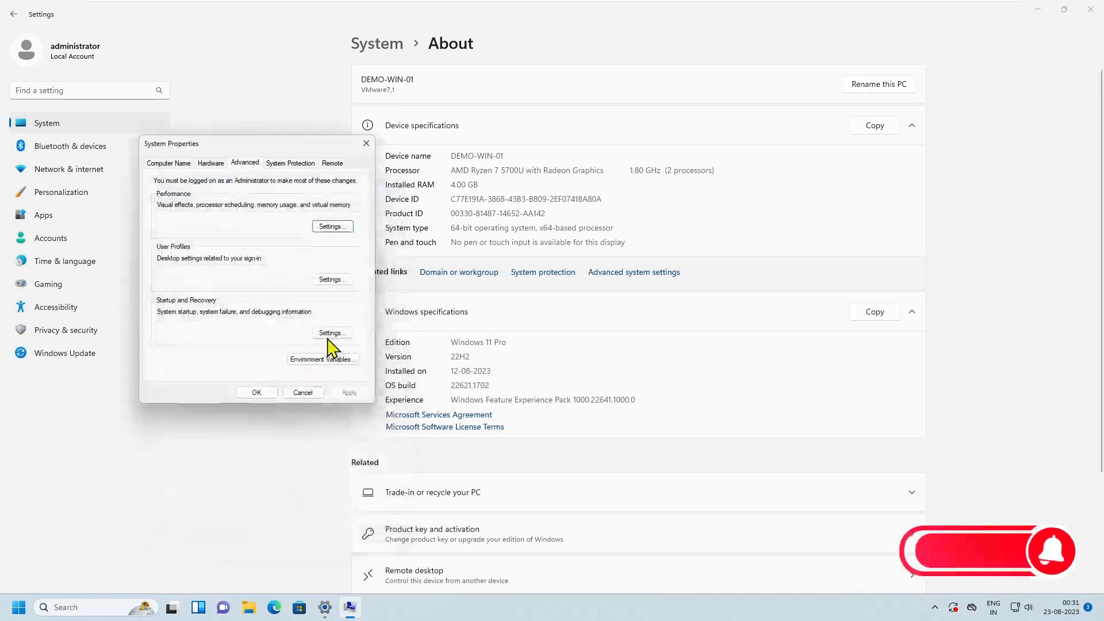
{"action": "left_click", "coordinate": [263, 394]}
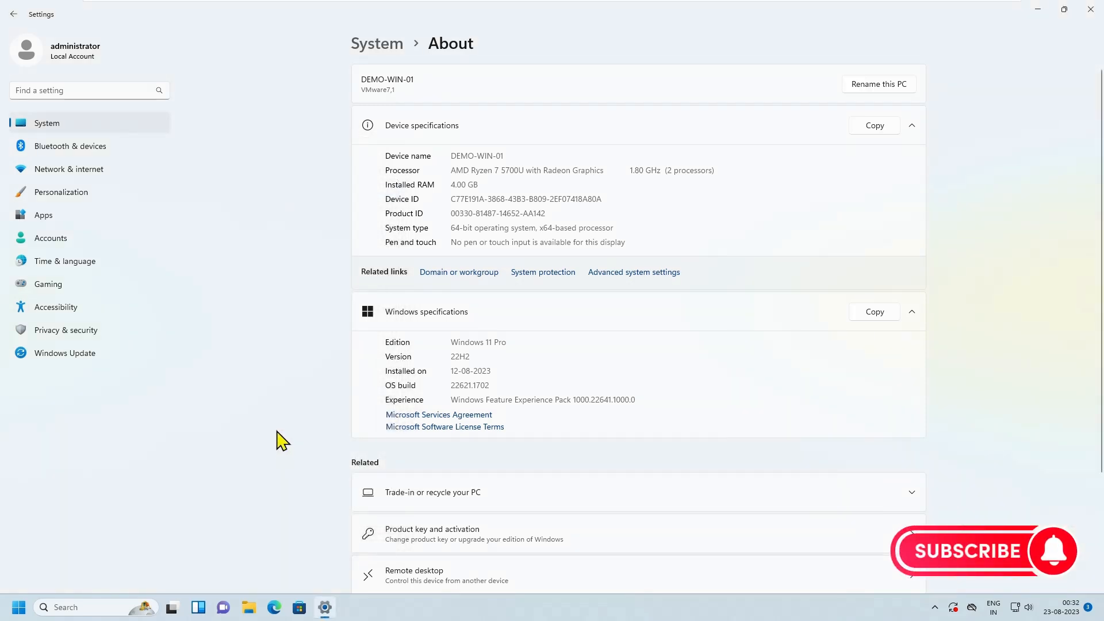